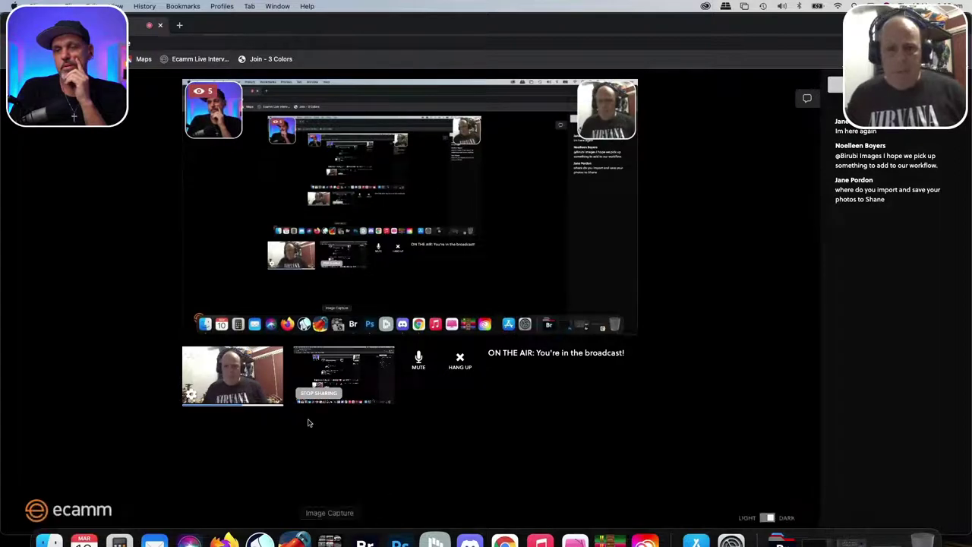
- Switch to Adobe Bridge and open tutorial.CR2 from the GOLD COAST HOLIDAY MAY 2021 folder in Camera Raw
left_click(856, 532)
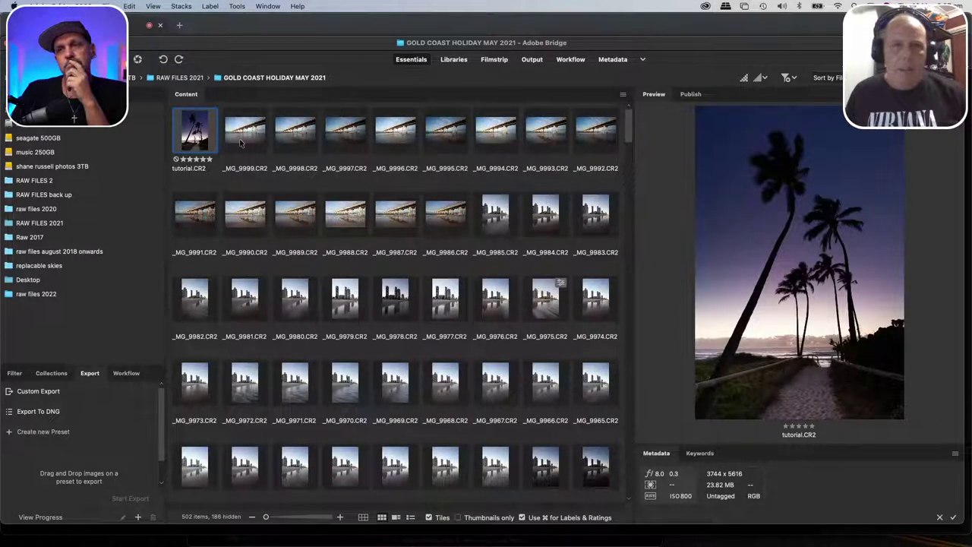
scroll(405, 267, "down", 1)
scroll(410, 260, "up", 1)
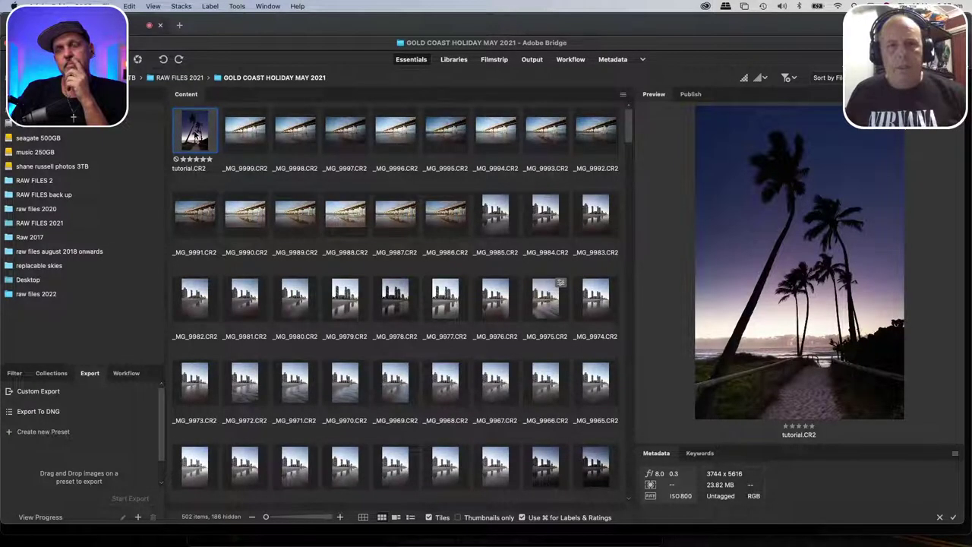
double_click(195, 134)
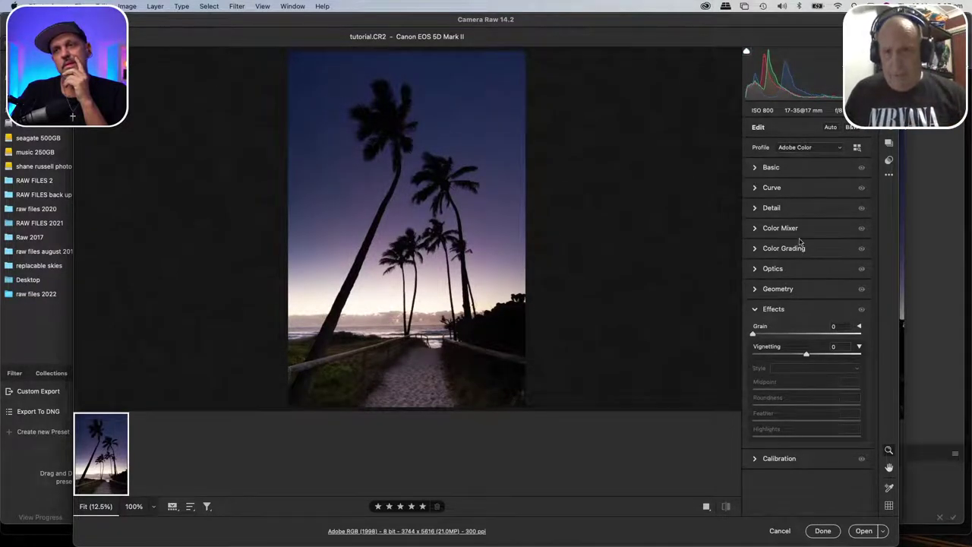
- Open the raw palm tree photo in Photoshop without adjustments and duplicate the Background layer
left_click(755, 168)
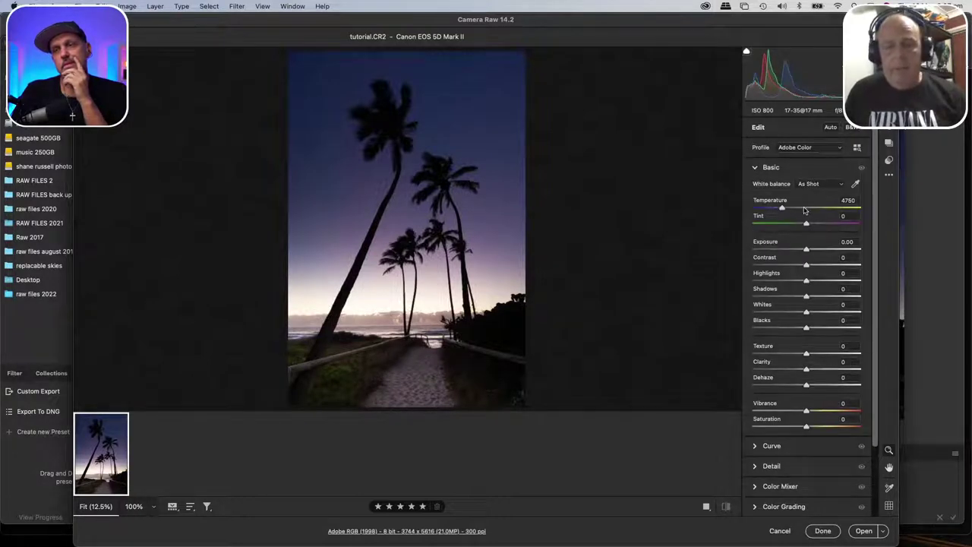
left_click(864, 531)
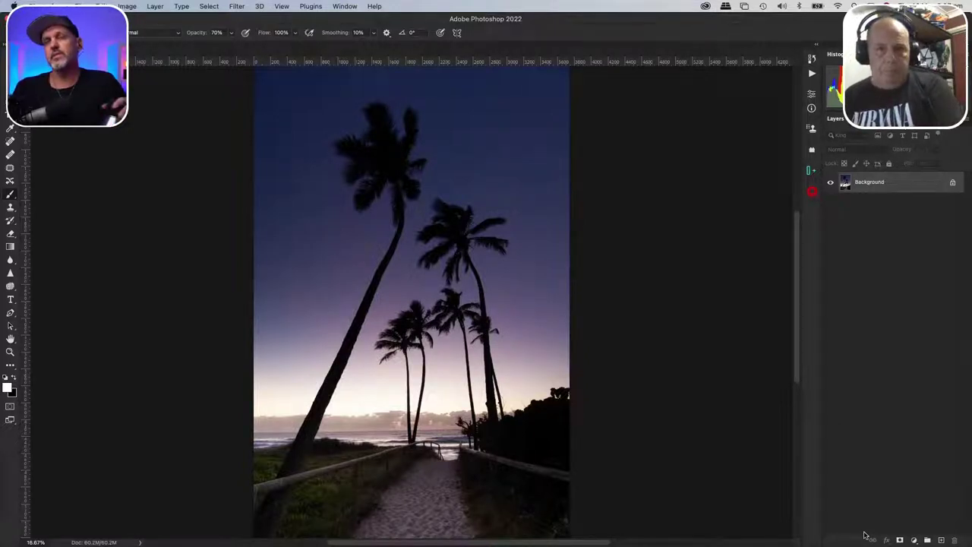
key("super+minus")
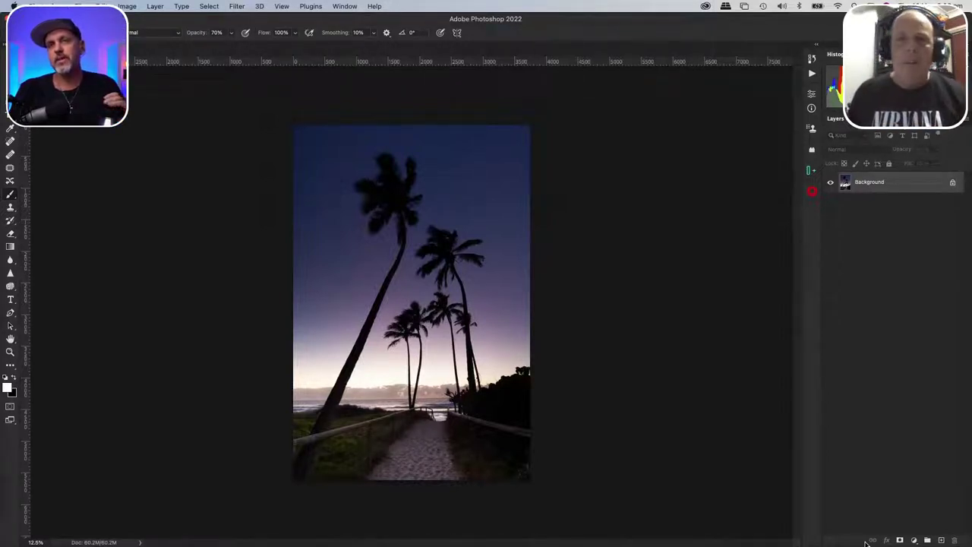
mouse_move(877, 543)
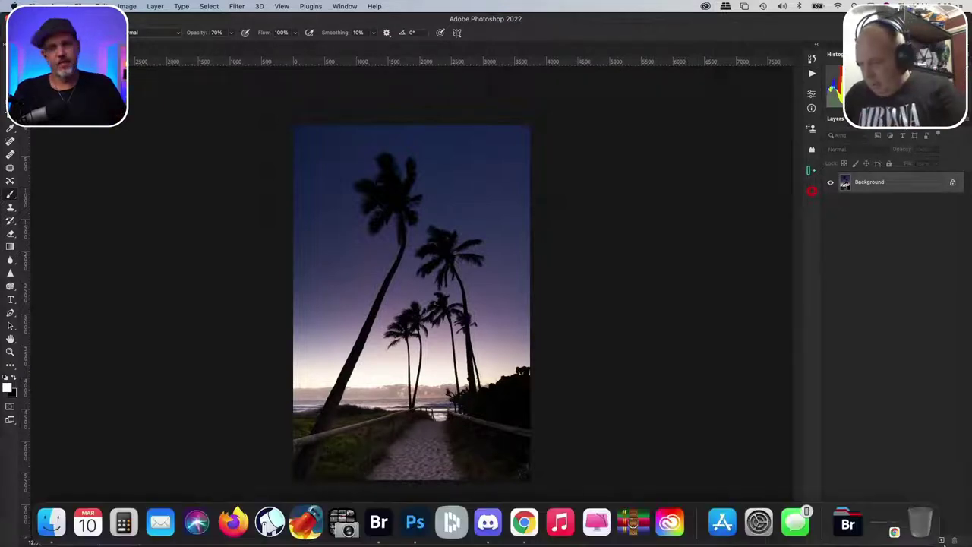
key("super+j")
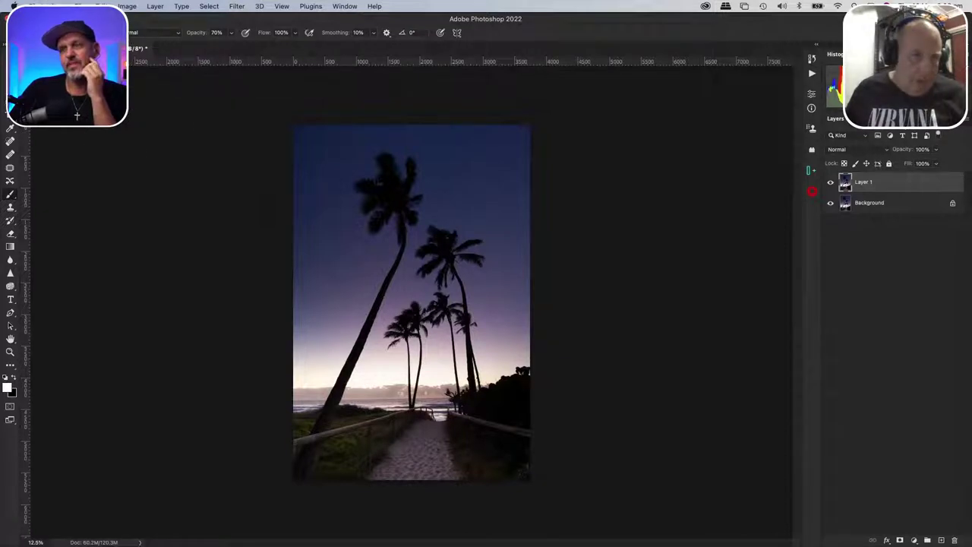
- Start Sky Replacement on the duplicated layer with the Milky Way night sky and place the dialog clear of the photo
left_click(99, 6)
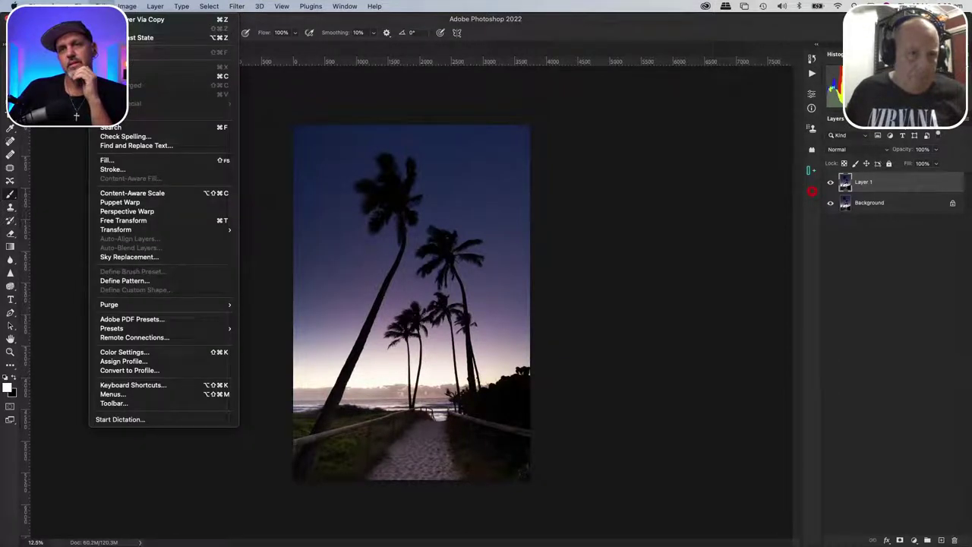
left_click(111, 259)
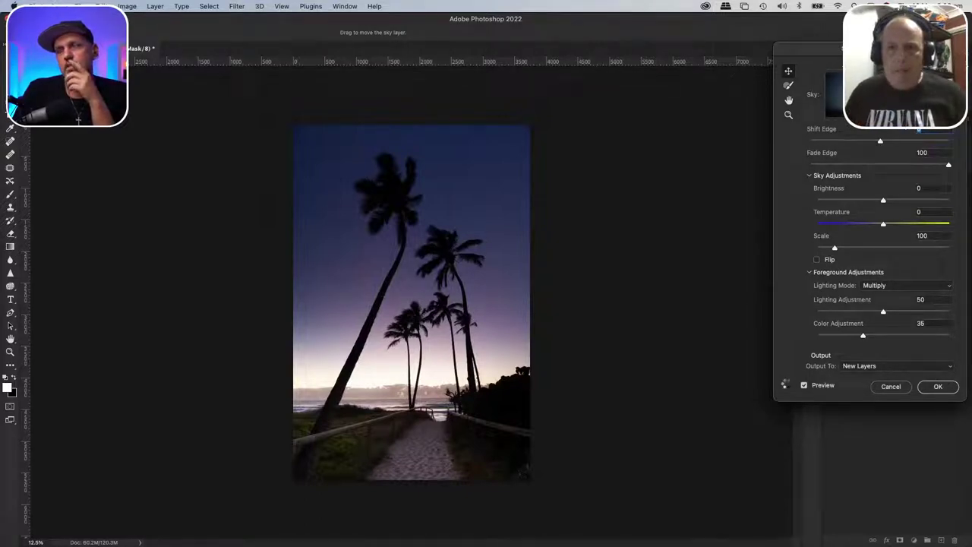
left_click_drag(906, 50, 726, 132)
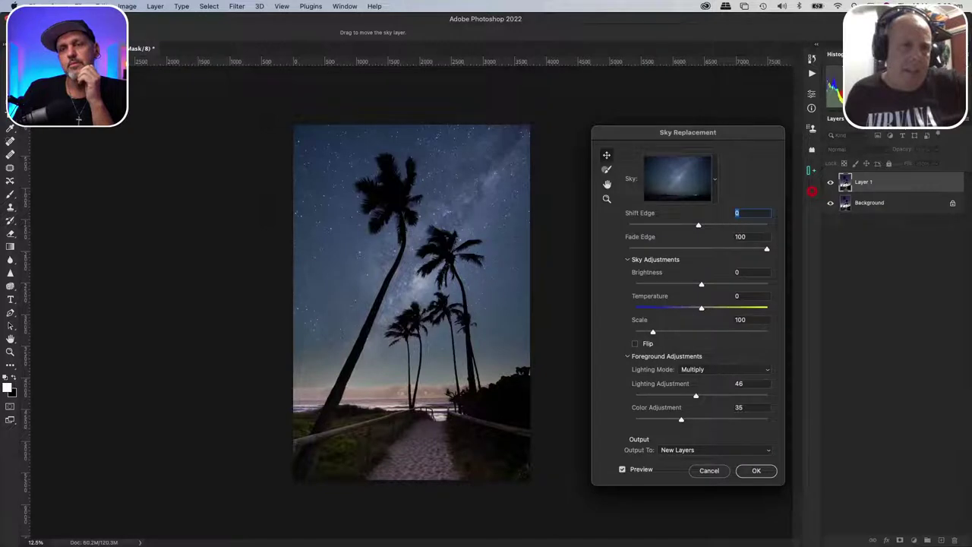
left_click(104, 7)
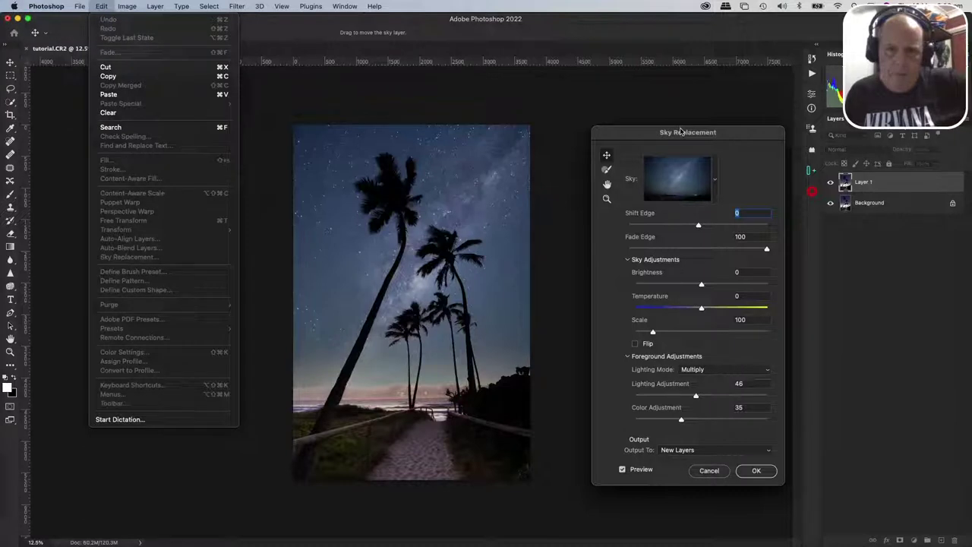
left_click(684, 137)
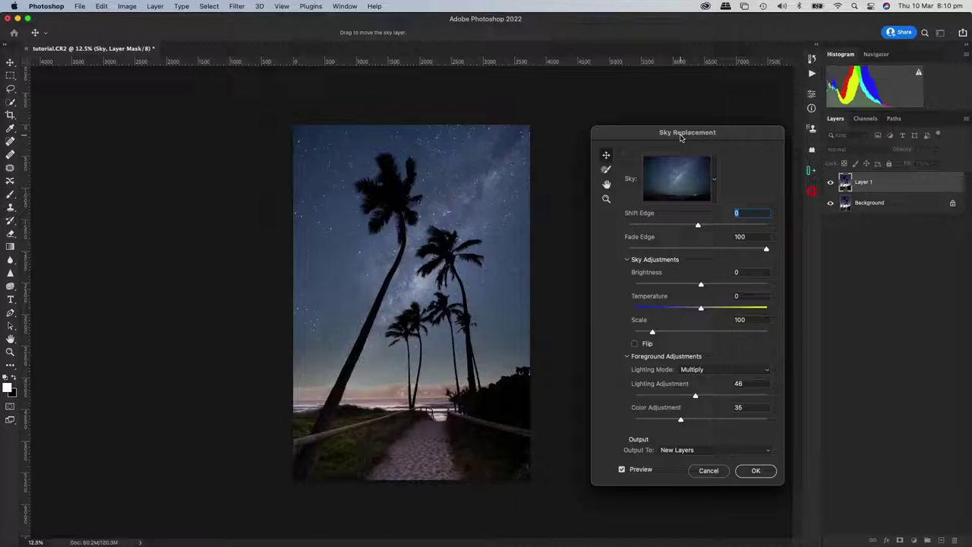
left_click_drag(681, 137, 675, 94)
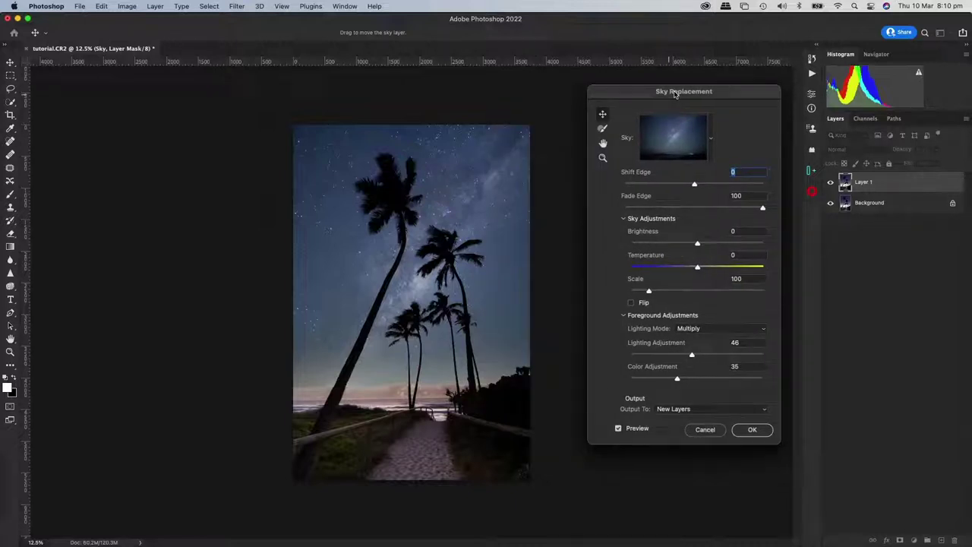
left_click_drag(675, 93, 654, 95)
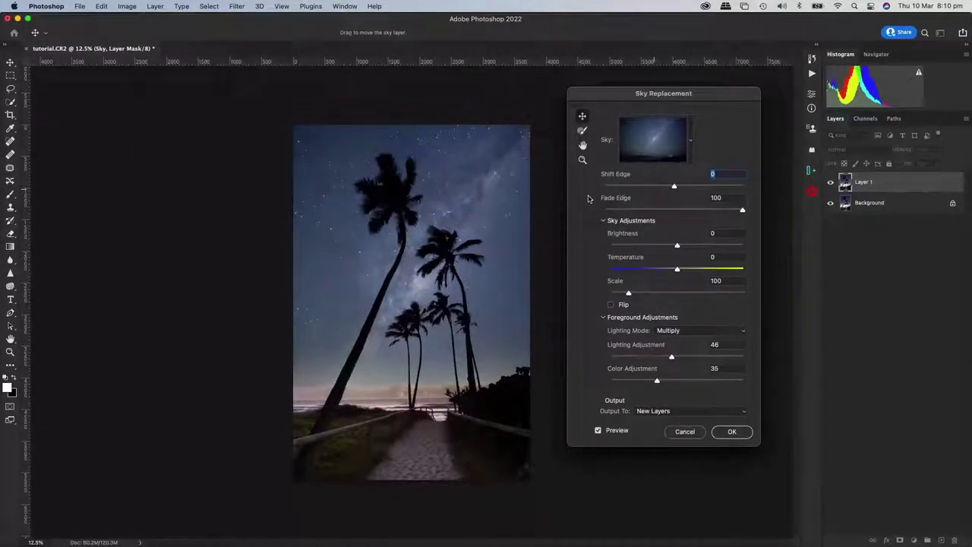
- Set the replacement sky's Temperature to -5 and the foreground Lighting Adjustment to 36
left_click_drag(425, 372, 458, 355)
mouse_move(677, 272)
left_mouse_down()
mouse_move(655, 272)
mouse_move(674, 272)
left_mouse_up()
left_click_drag(679, 361, 648, 360)
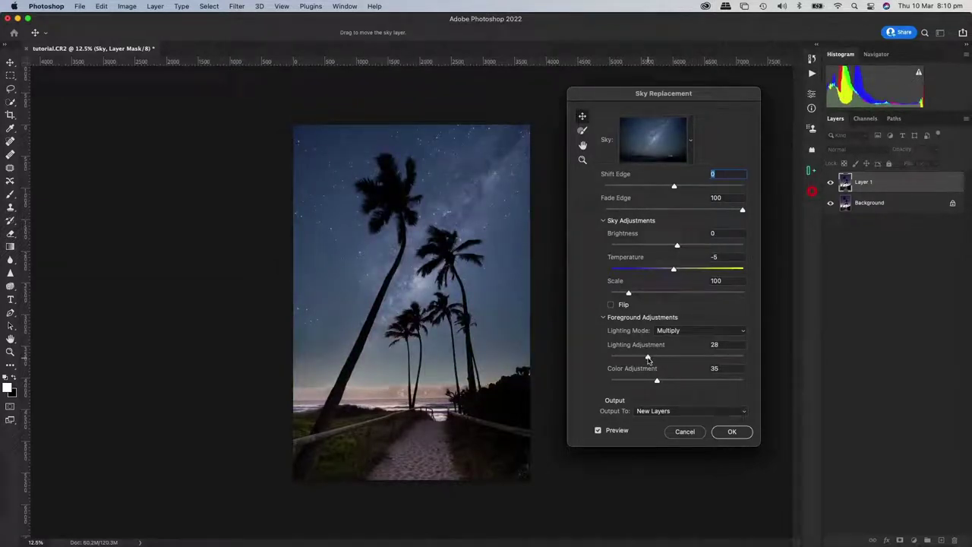
left_click_drag(648, 360, 659, 359)
- Browse the night sky presets, keep the Milky Way sky, and apply the replacement as new layers in a collapsed group
left_click(691, 144)
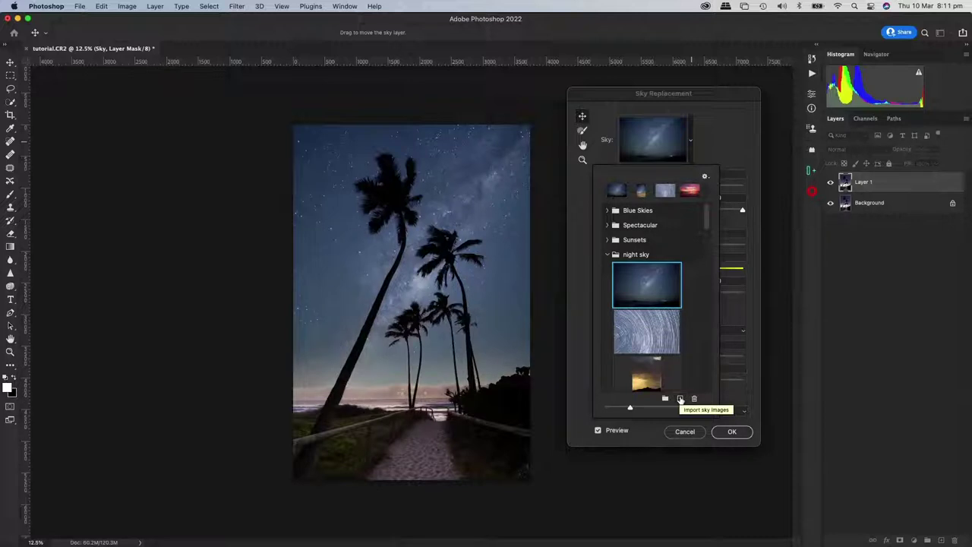
scroll(645, 332, "down", 5)
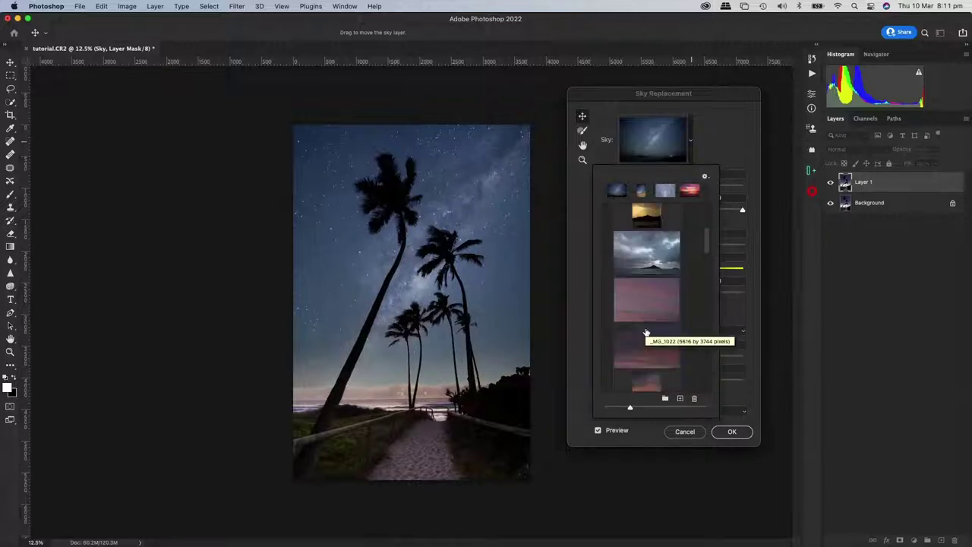
scroll(646, 332, "down", 5)
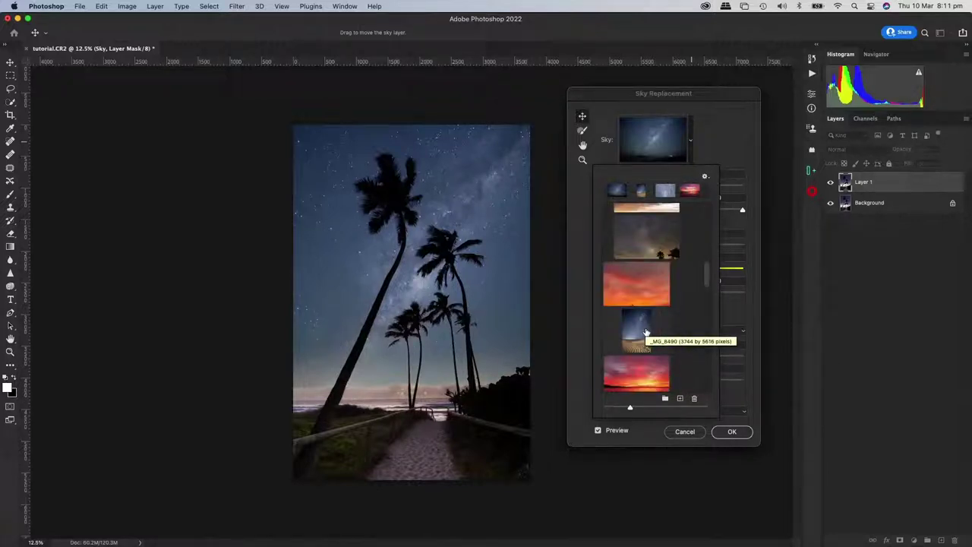
scroll(645, 332, "up", 10)
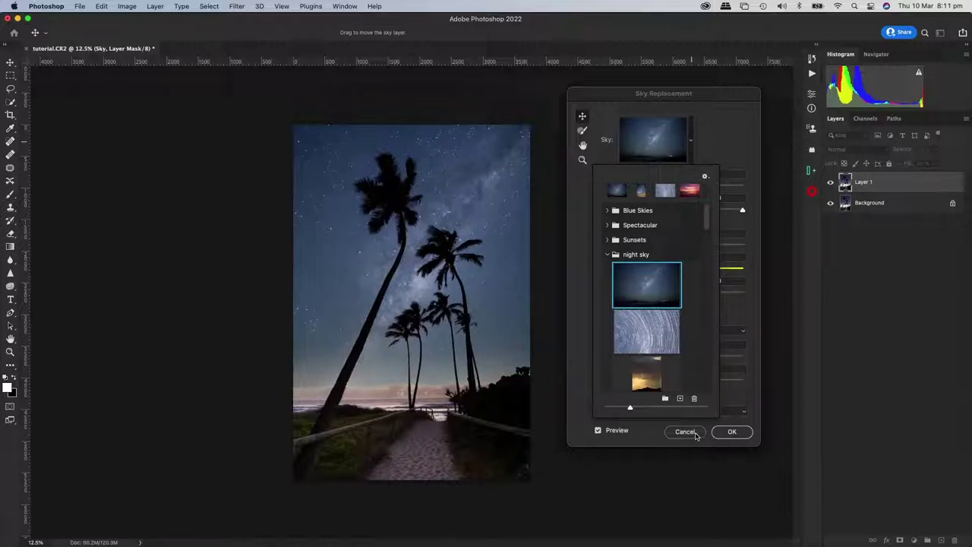
left_click(723, 149)
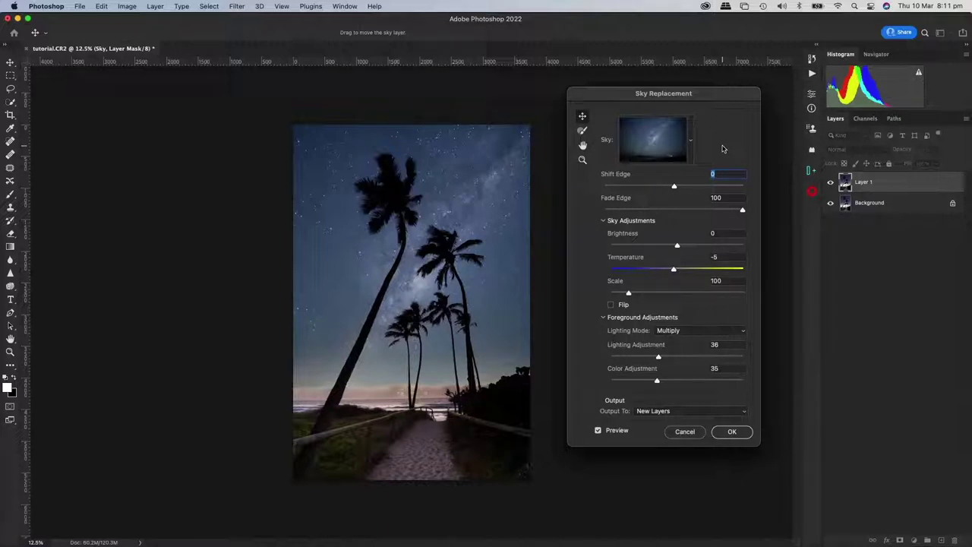
left_click(727, 432)
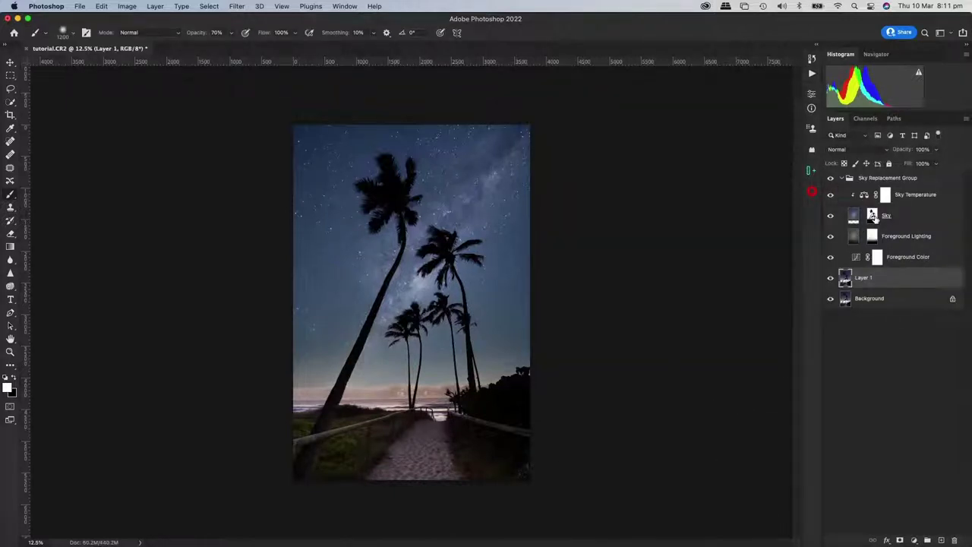
left_click(842, 178)
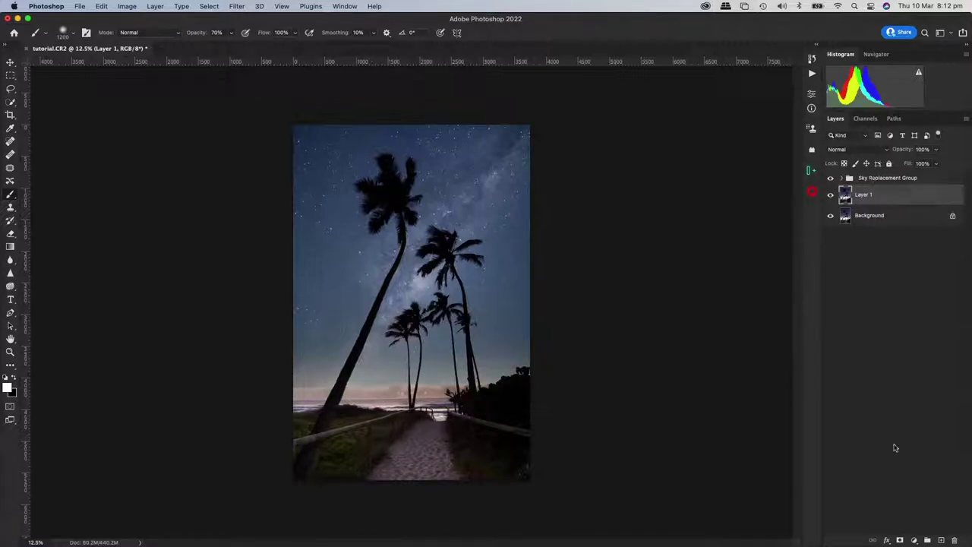
left_click(900, 540)
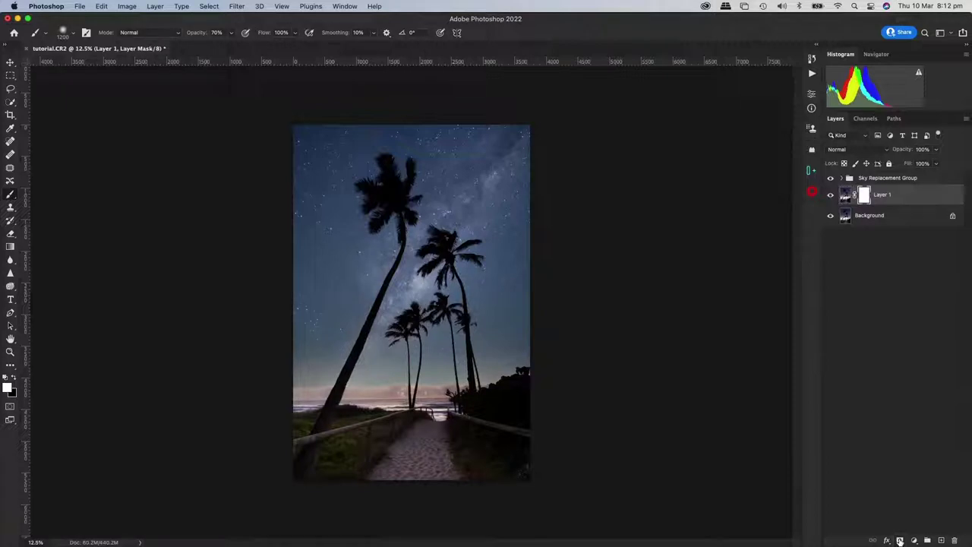
right_click(864, 196)
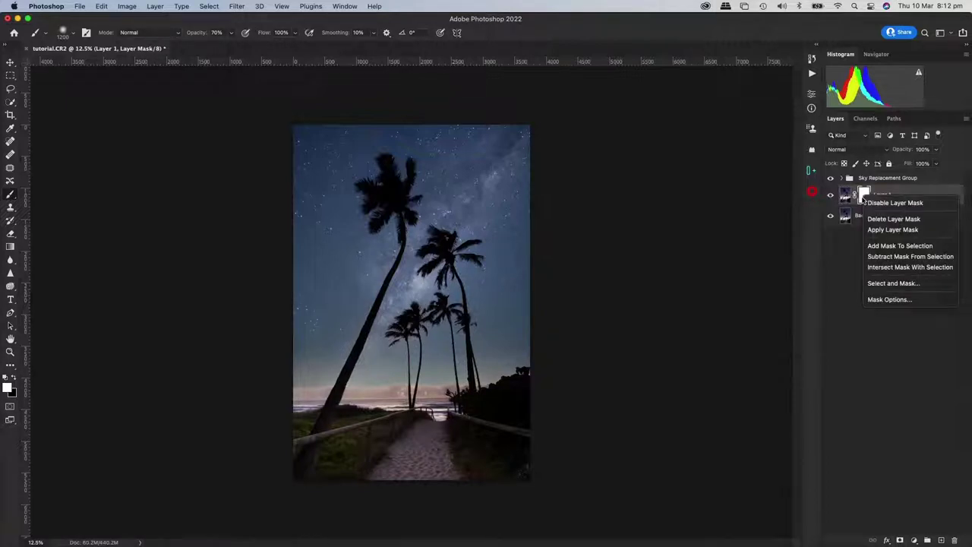
left_click(888, 220)
- Add a layer mask to the Sky Replacement Group and draw upward black linear gradients on it to fade the night sky towards the horizon
left_click(888, 179)
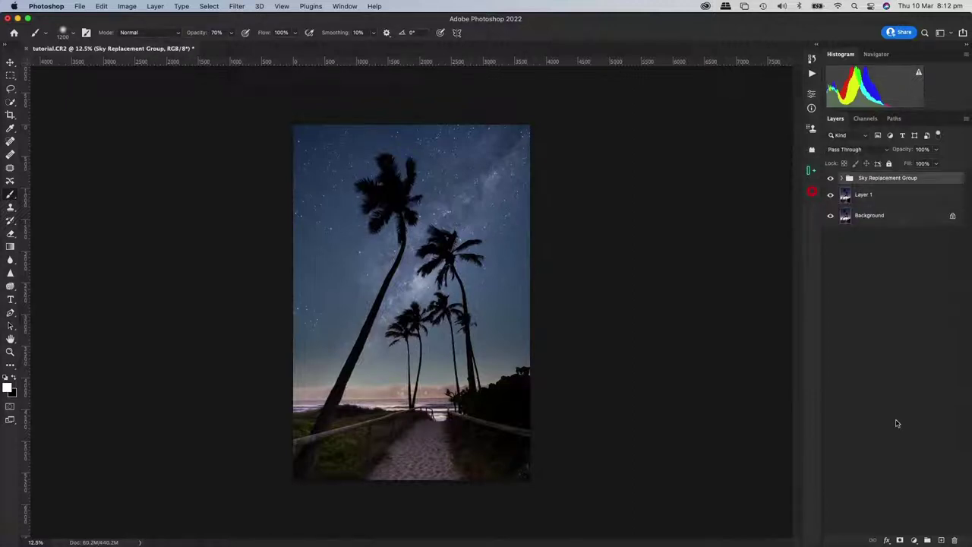
left_click(901, 540)
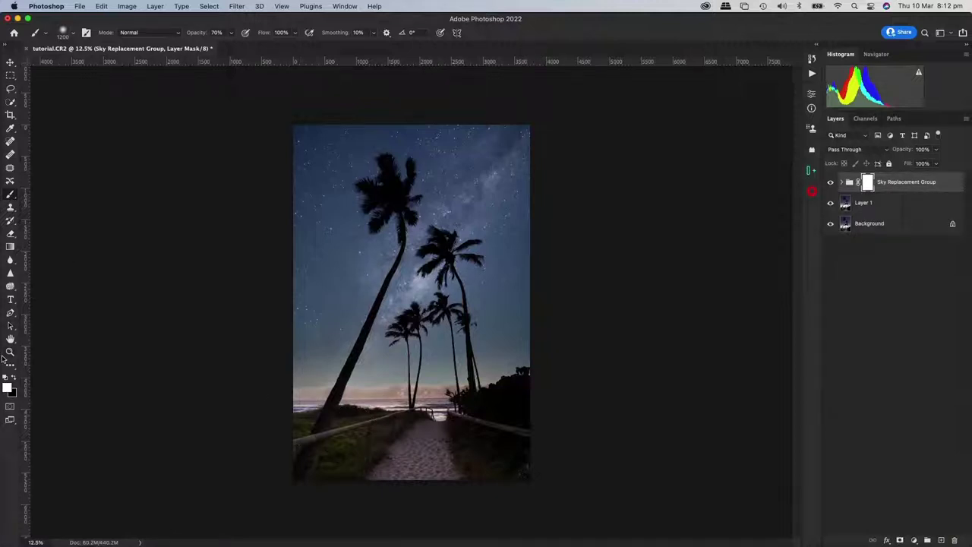
left_click(13, 377)
left_click(10, 248)
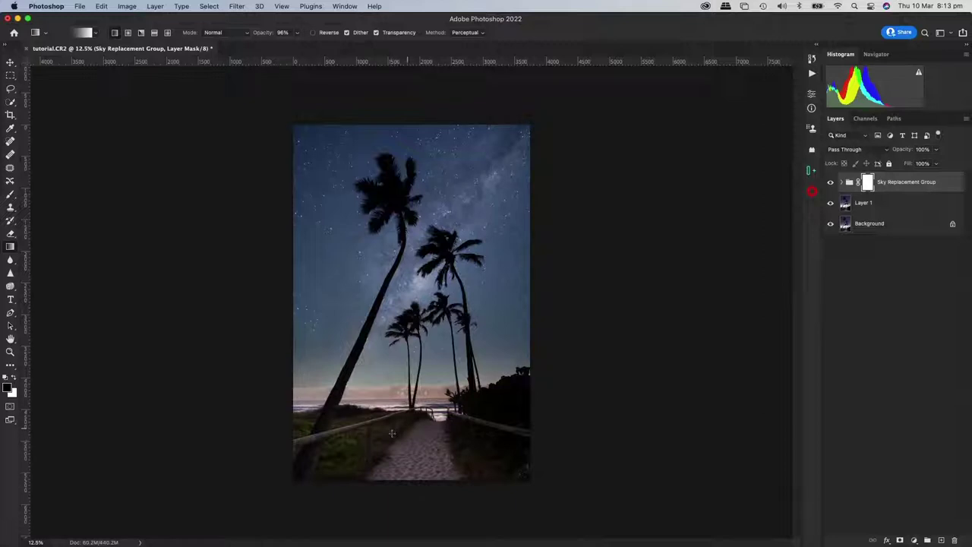
left_click_drag(405, 432, 403, 224)
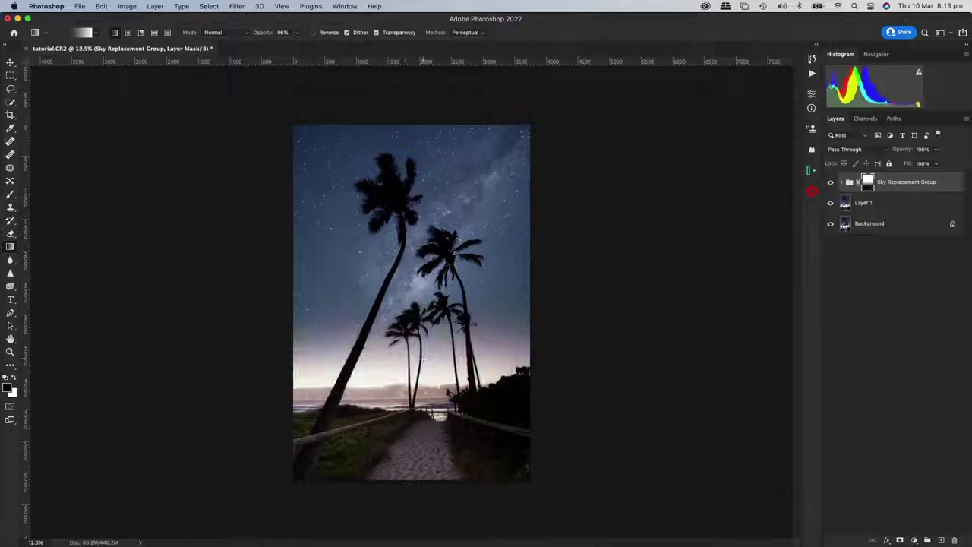
left_click_drag(395, 414, 396, 251)
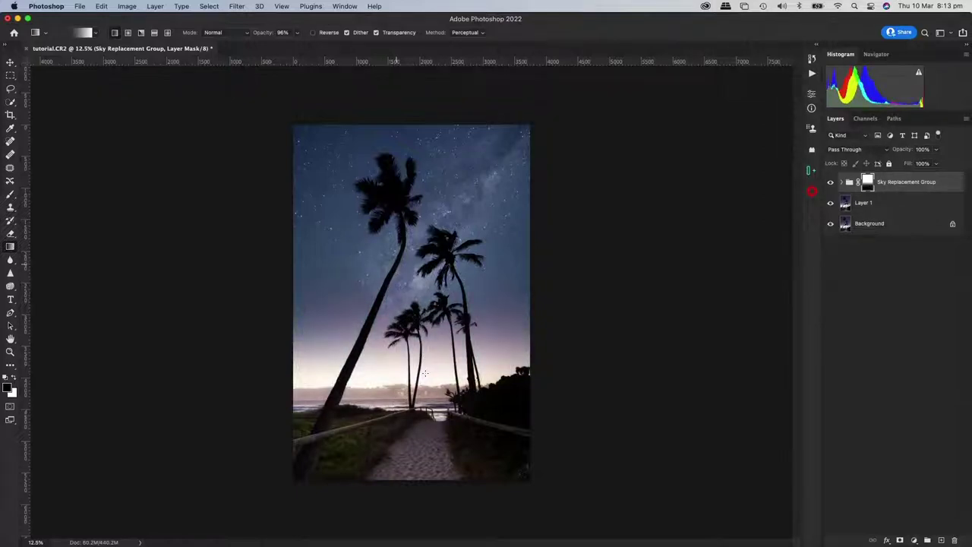
left_click_drag(413, 429, 414, 287)
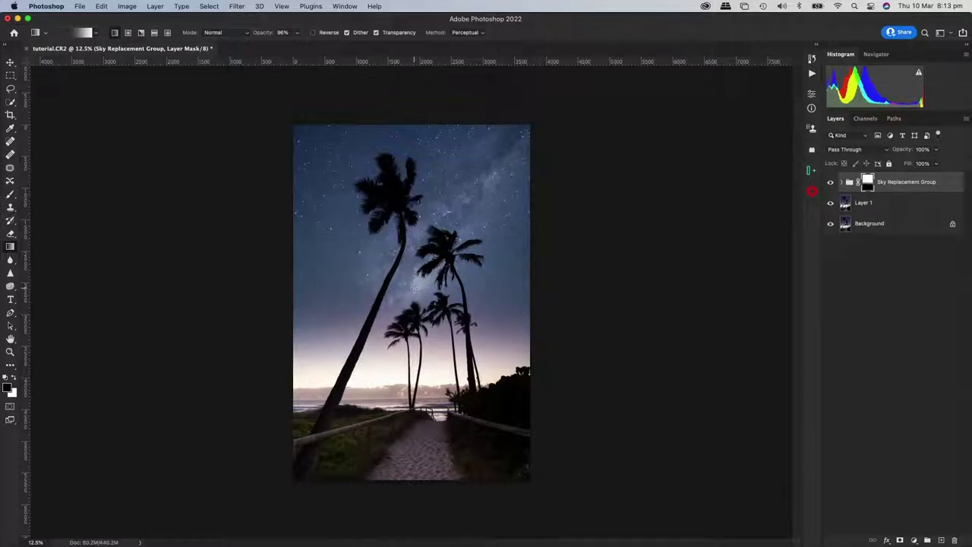
left_click_drag(384, 352, 390, 257)
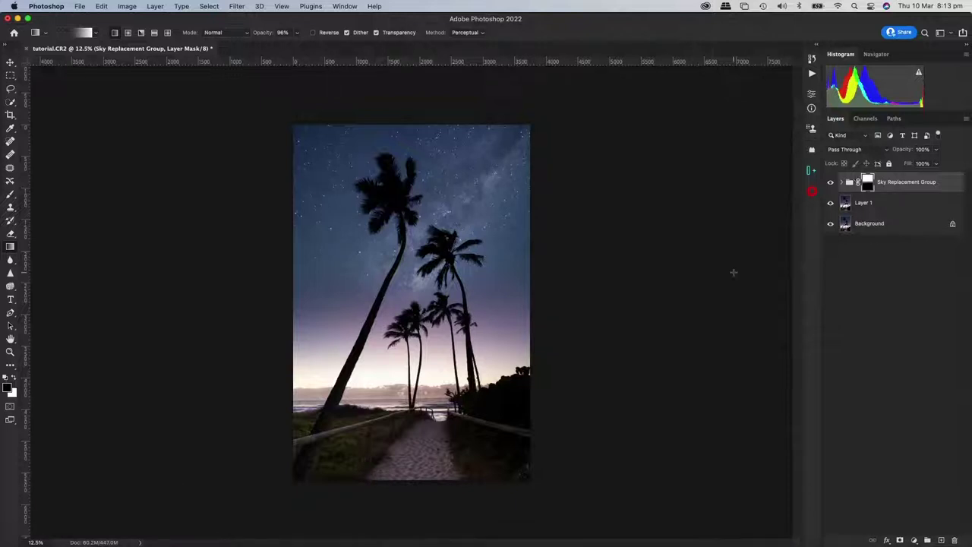
- Expand the Sky Replacement Group and add a Color Balance adjustment layer above Sky Temperature inside it
left_click(843, 183)
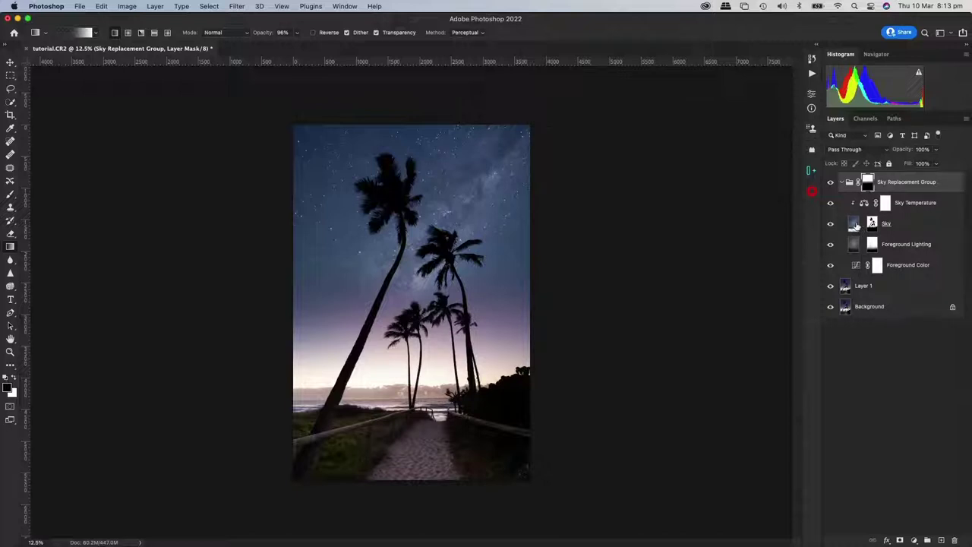
left_click(915, 540)
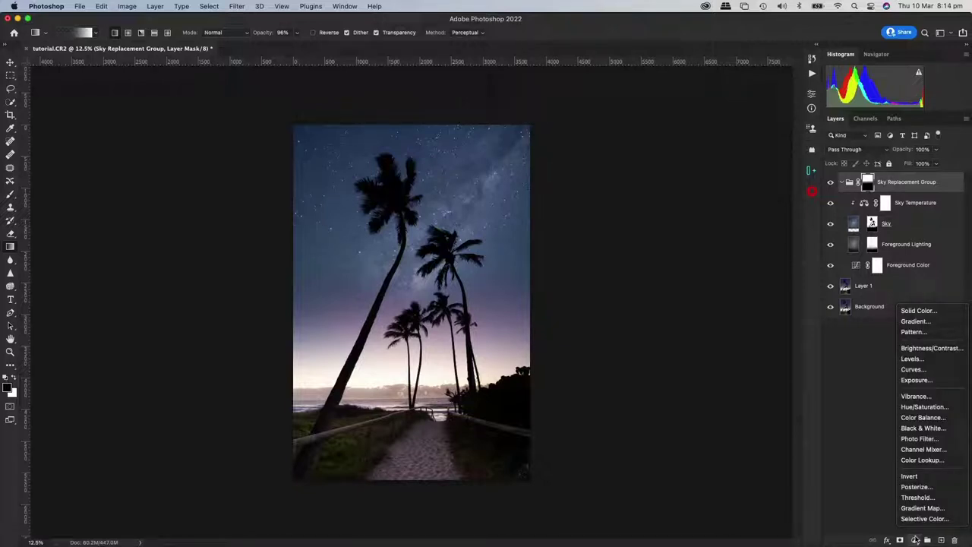
left_click(918, 419)
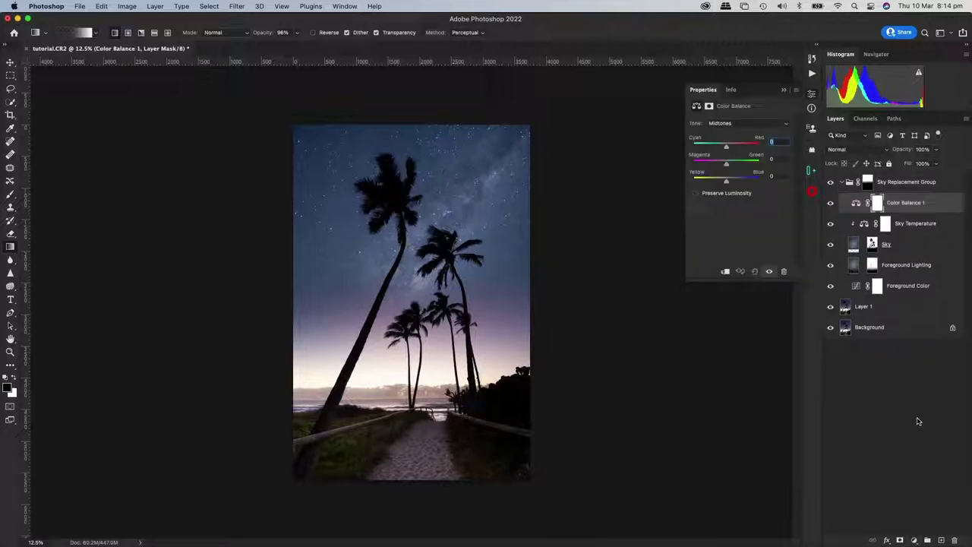
- Clip the Color Balance layer to the sky, set its midtone Magenta–Green value to -31, and collapse the group
left_click(725, 272)
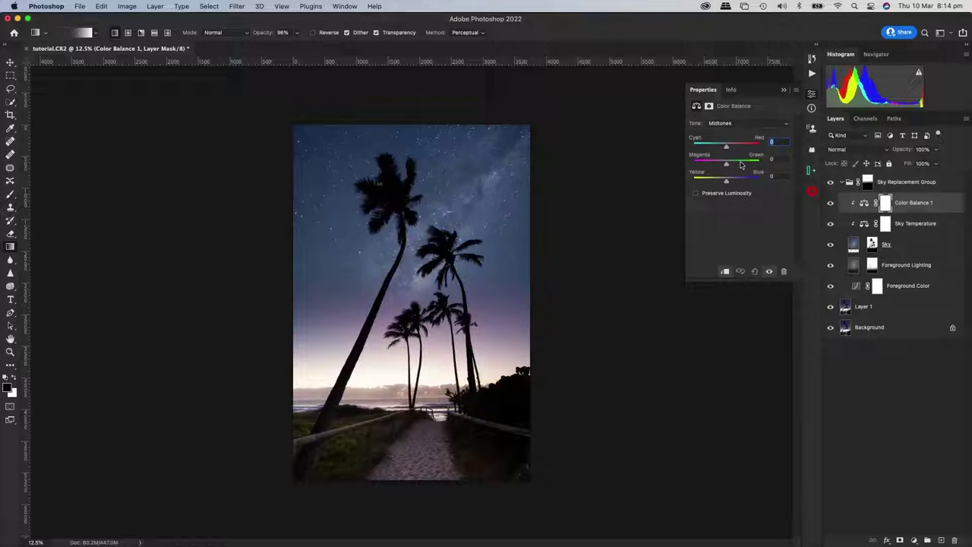
left_click_drag(727, 166, 715, 165)
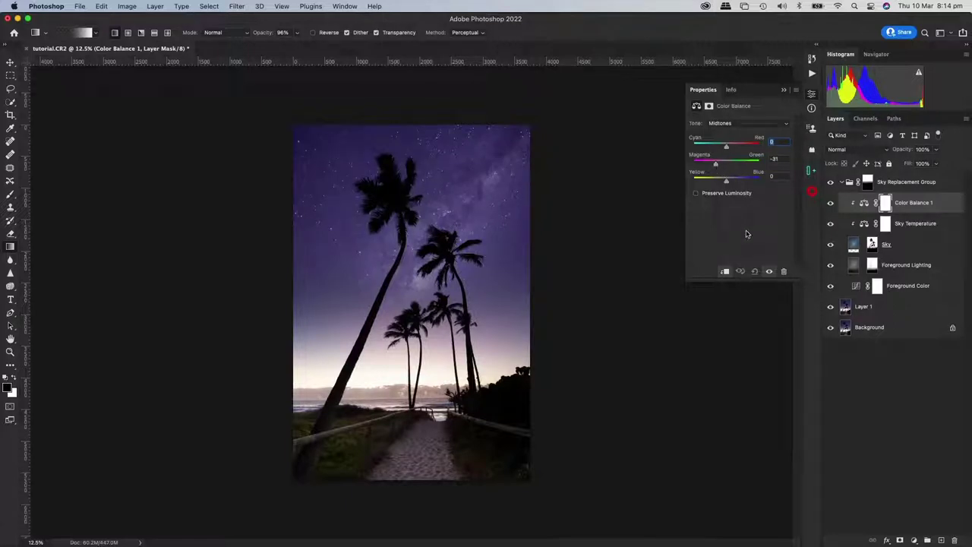
left_click(844, 182)
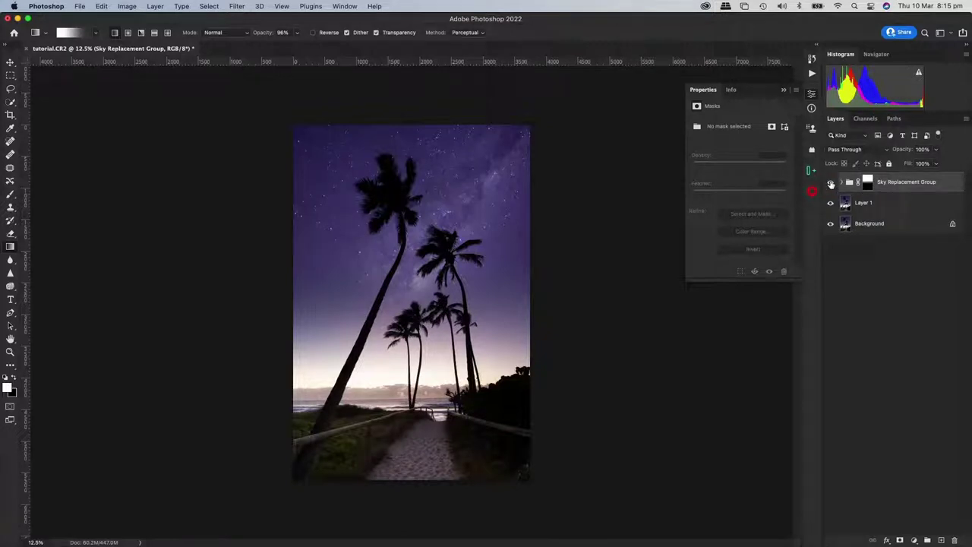
- Compare the photo with and without the Sky Replacement Group by toggling the group's visibility
left_click(831, 183)
left_click(831, 183)
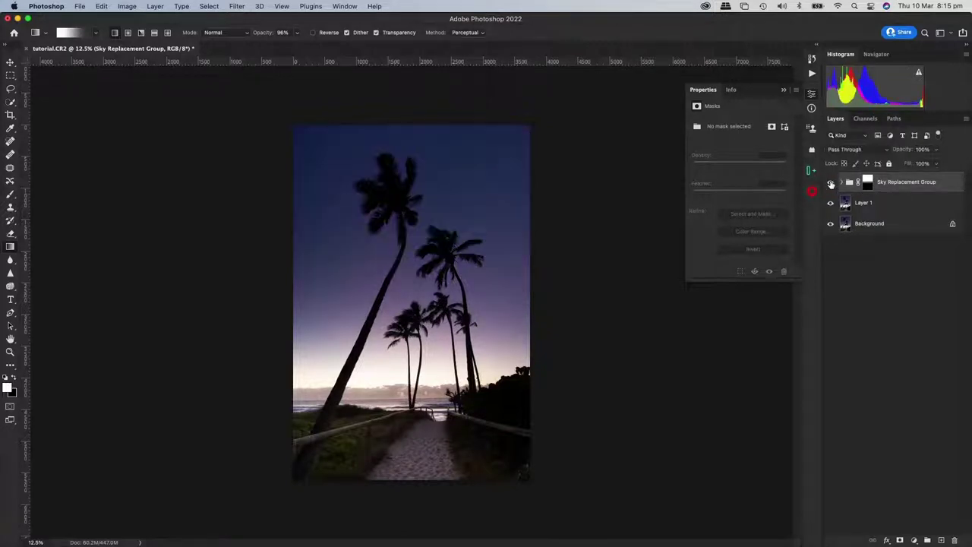
left_click(831, 183)
left_click(831, 183)
left_click(831, 183)
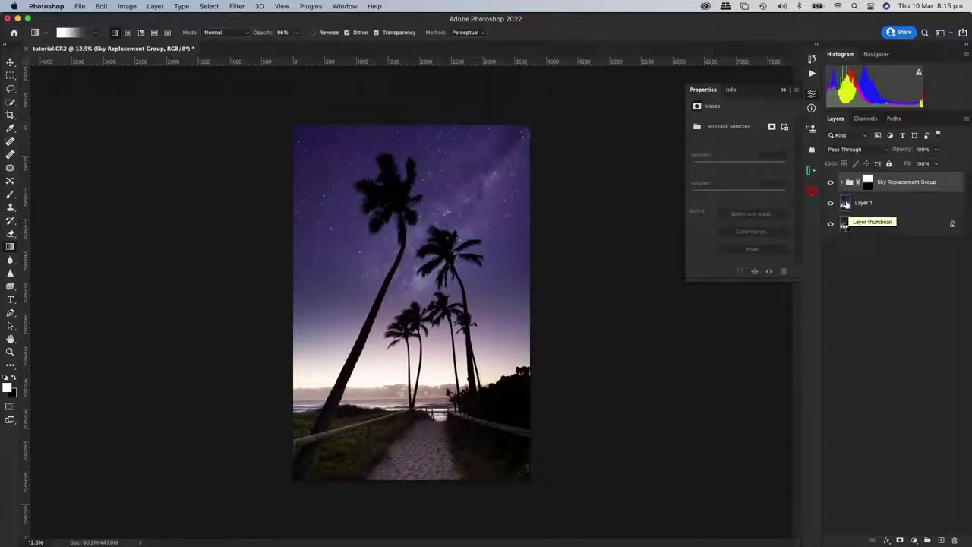
left_click(10, 63)
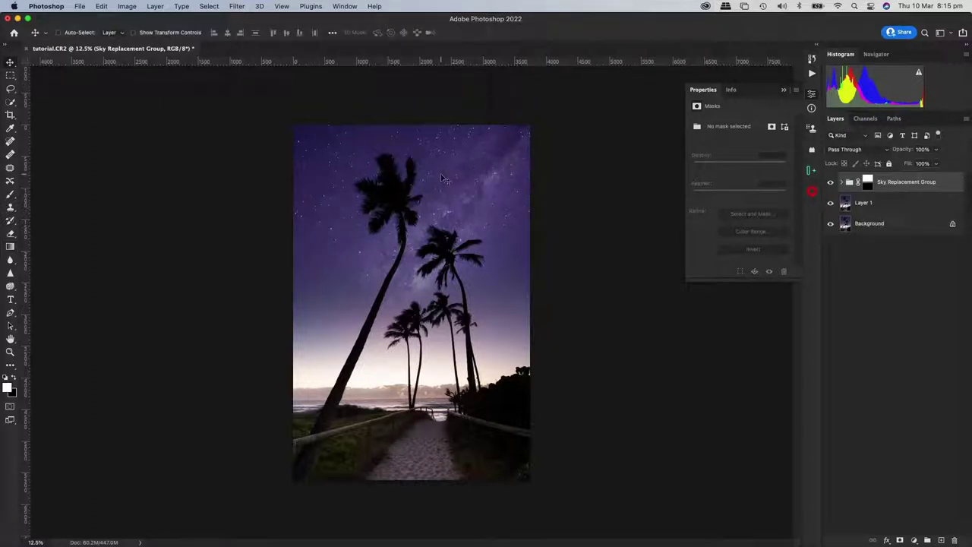
left_click_drag(434, 177, 443, 179)
- Hide the Sky Replacement Group, select Layer 1, and start another Sky Replacement on it
left_click(830, 183)
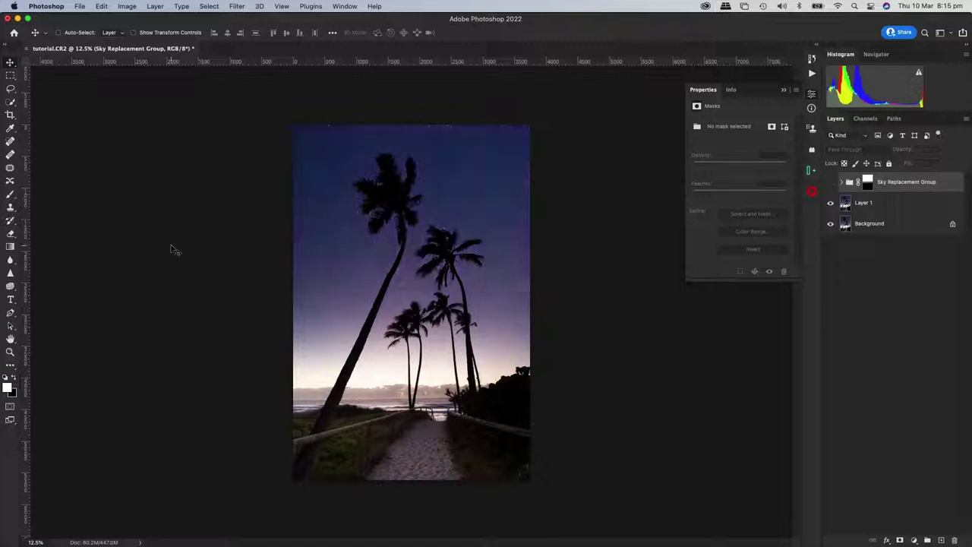
left_click(101, 6)
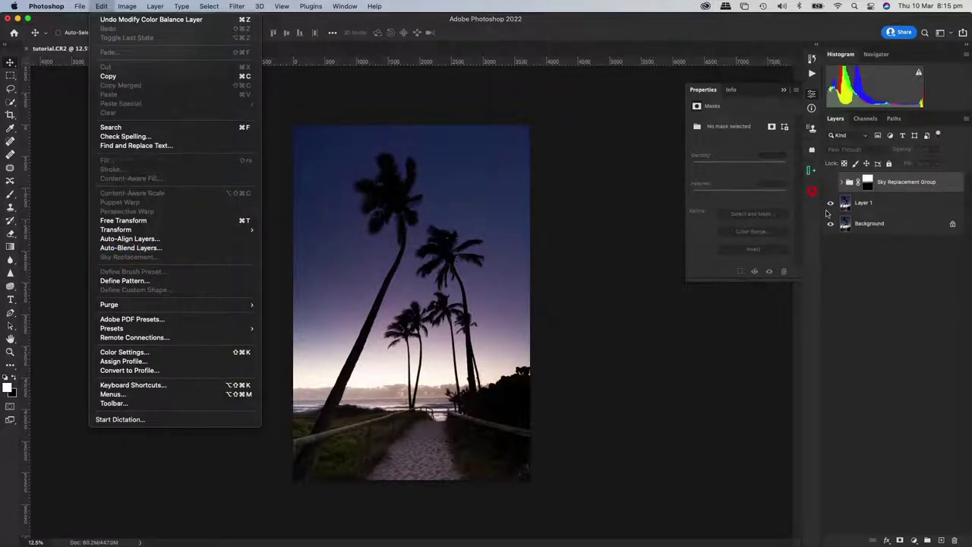
left_click(871, 209)
left_click(871, 209)
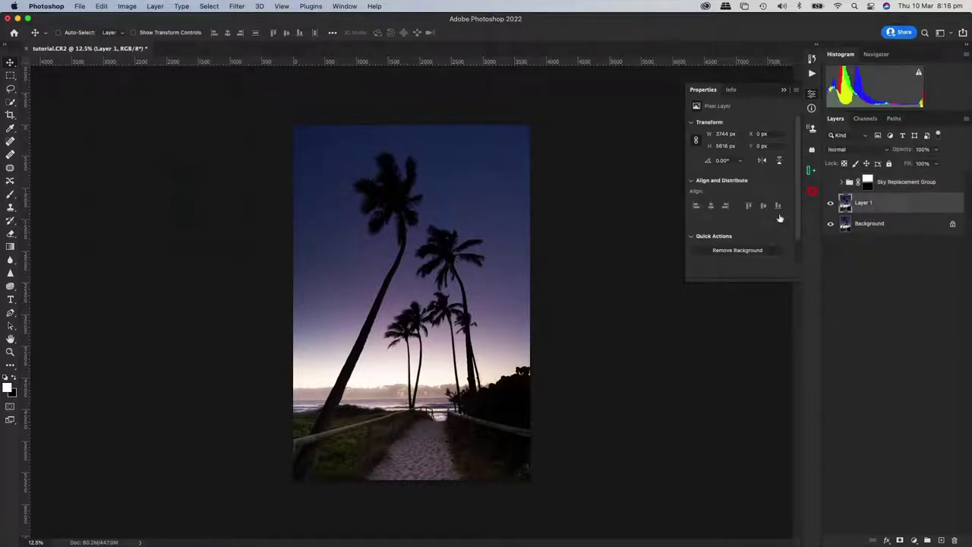
left_click(101, 6)
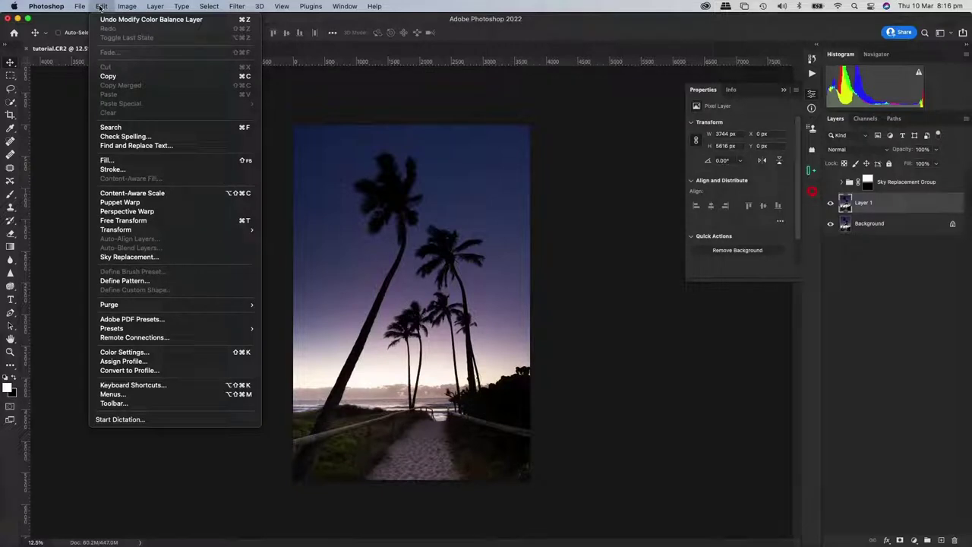
left_click(117, 258)
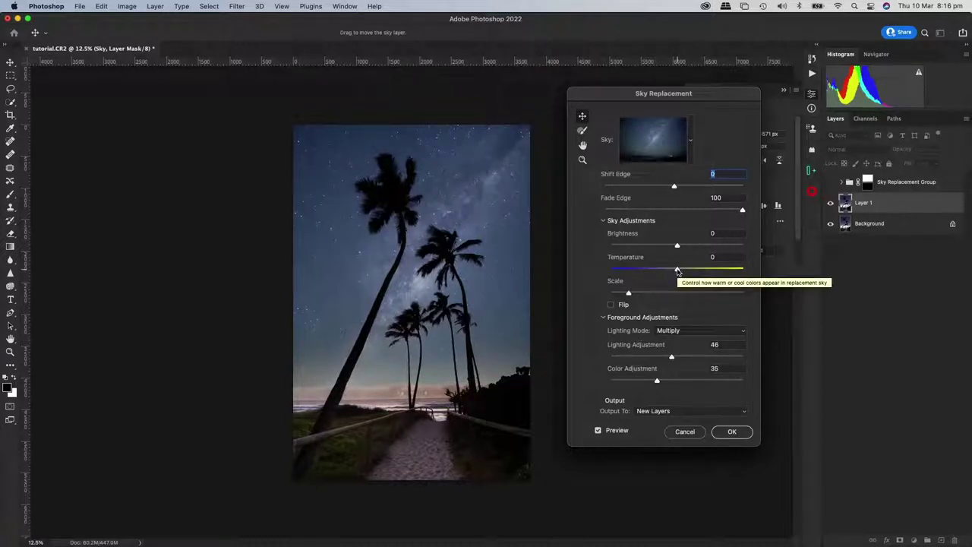
- Set the replacement sky's Scale to 85, reposition the Milky Way behind the palms, and apply the replacement
left_click_drag(628, 295, 624, 295)
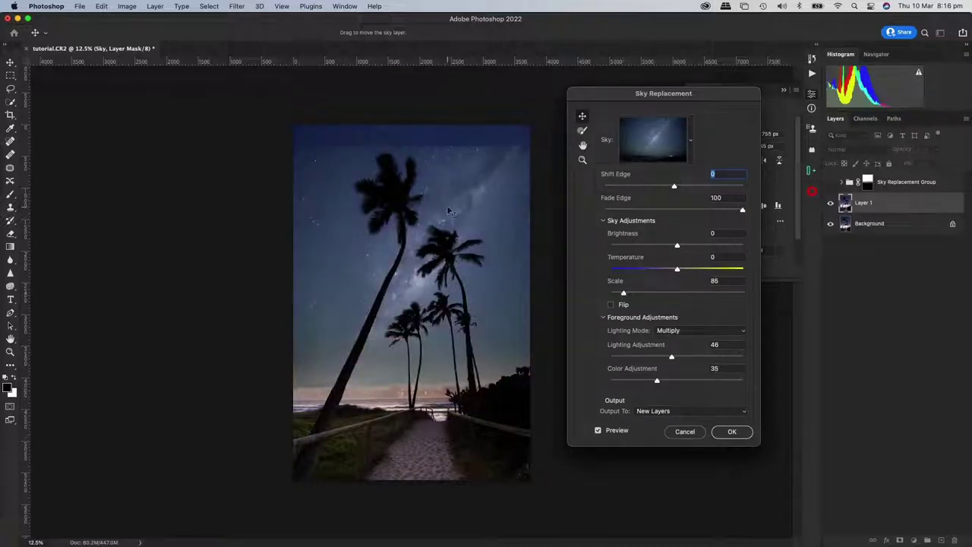
left_click_drag(450, 211, 476, 245)
mouse_move(410, 256)
left_mouse_down()
mouse_move(389, 223)
mouse_move(392, 276)
mouse_move(447, 236)
mouse_move(409, 253)
left_mouse_up()
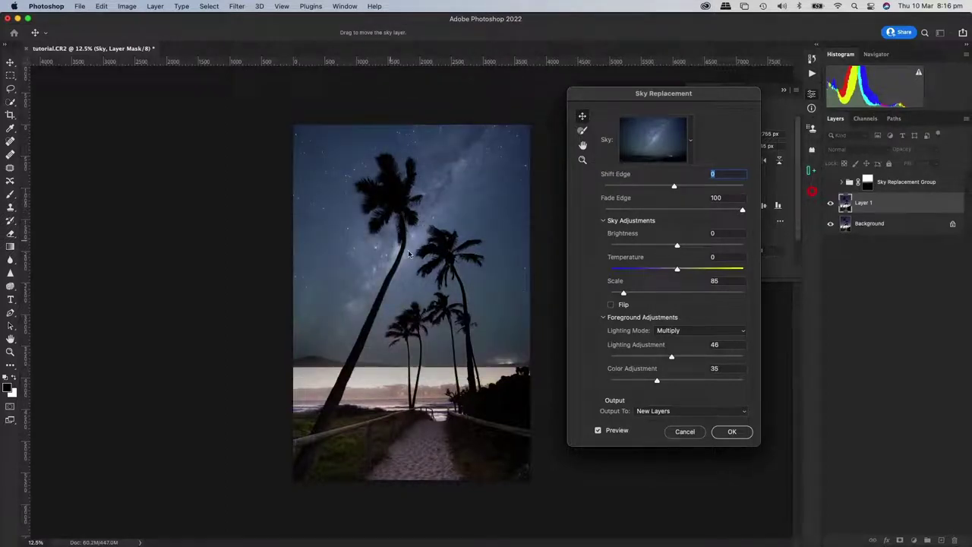
left_click_drag(408, 253, 431, 222)
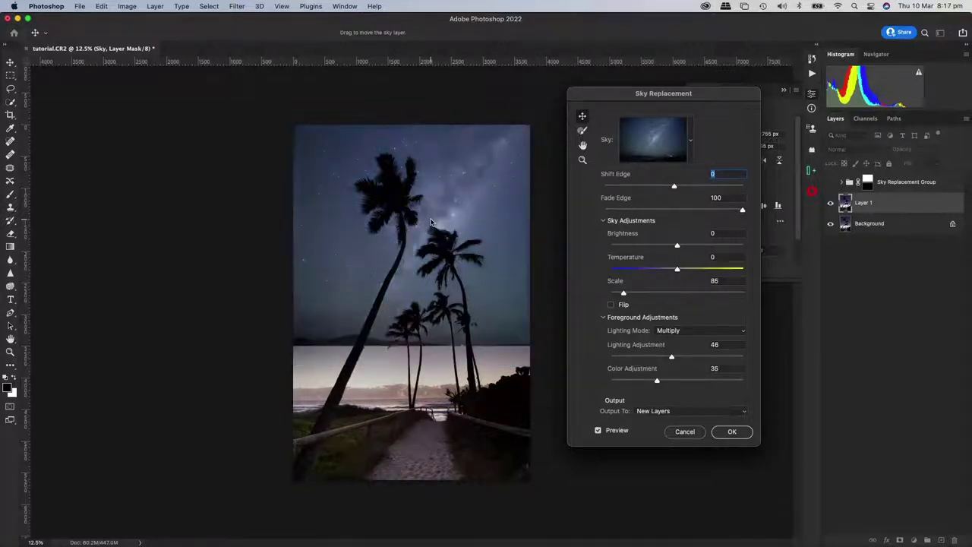
left_click(732, 431)
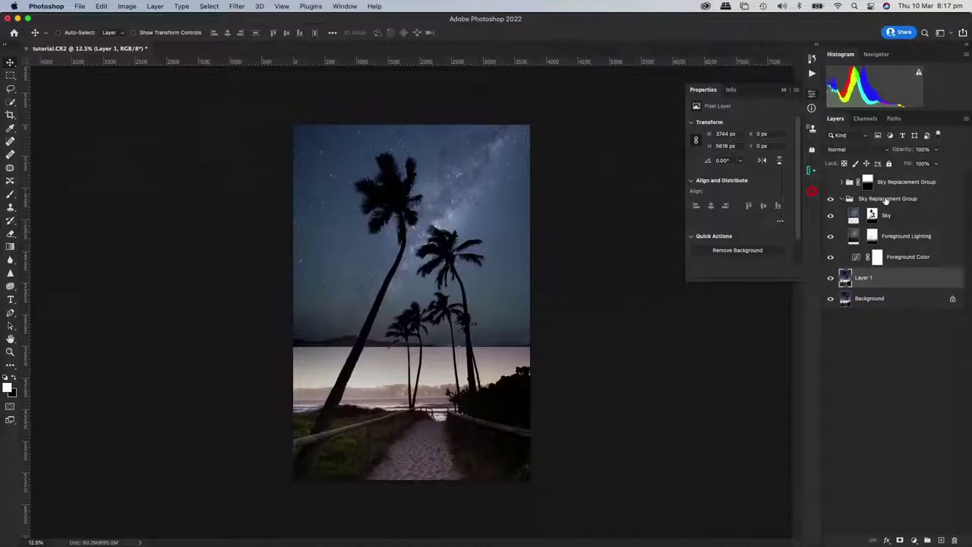
- Delete the second, unmasked Sky Replacement Group and show the masked one again
left_click_drag(886, 199, 957, 541)
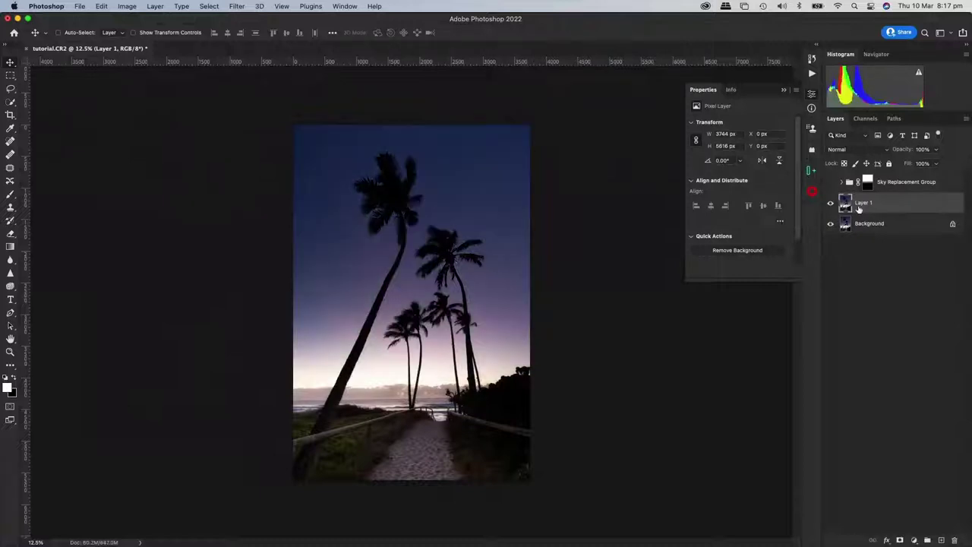
left_click(830, 183)
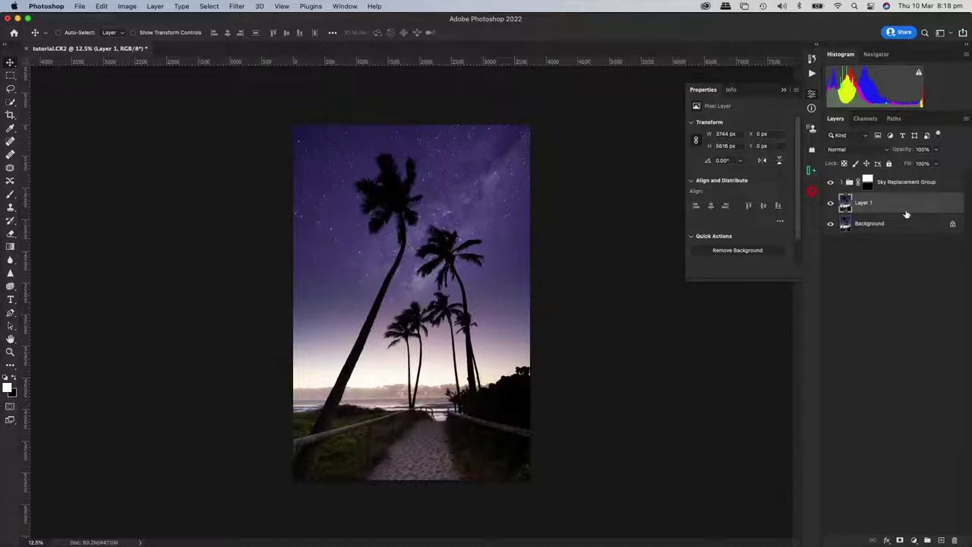
- Stamp all visible layers into a new layer and place it above the Sky Replacement Group
left_click_drag(905, 213, 907, 211)
key("super+alt+shift+e")
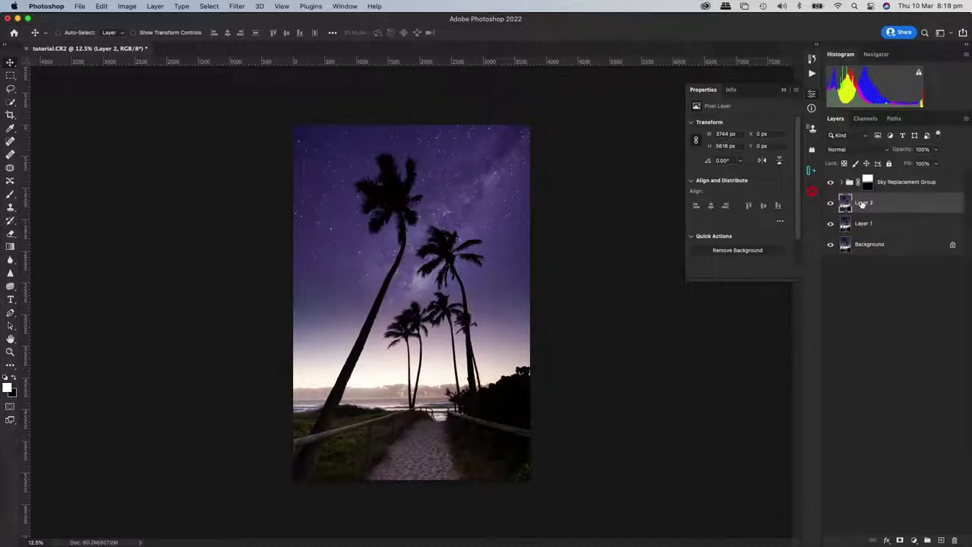
left_click_drag(904, 182, 901, 212)
left_click(858, 185)
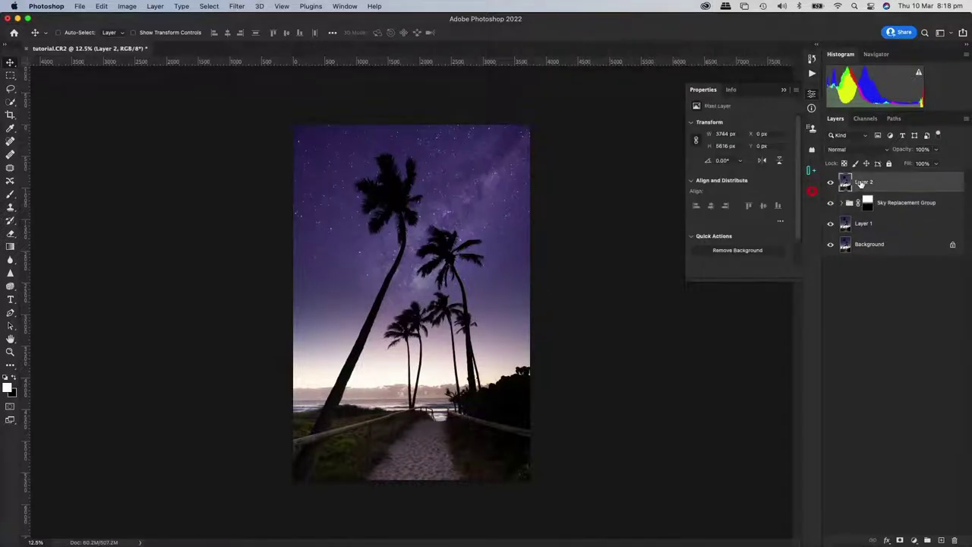
left_click(866, 189)
- Open the stamped layer in the Camera Raw Filter and add a vignette of -34 with Midpoint 38 and Feather 66
left_click(237, 7)
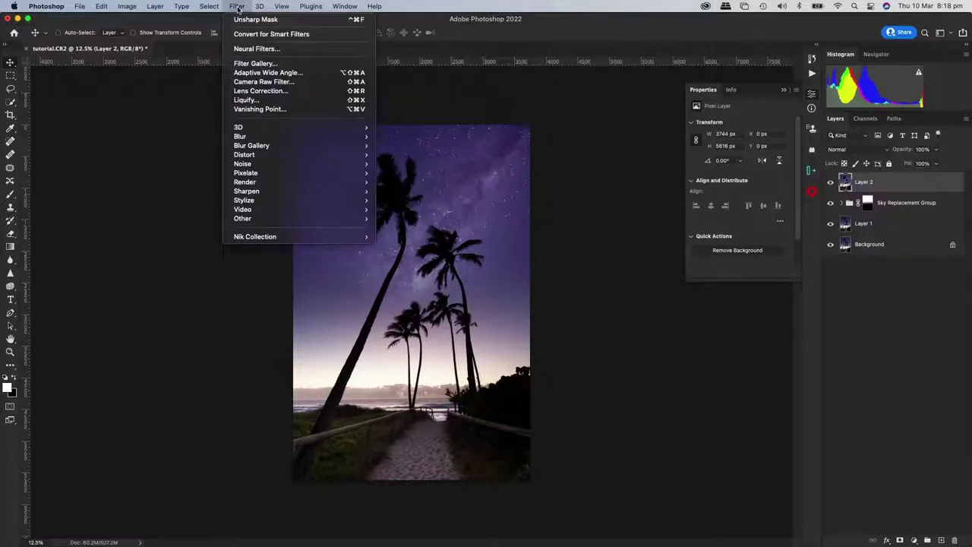
left_click(251, 82)
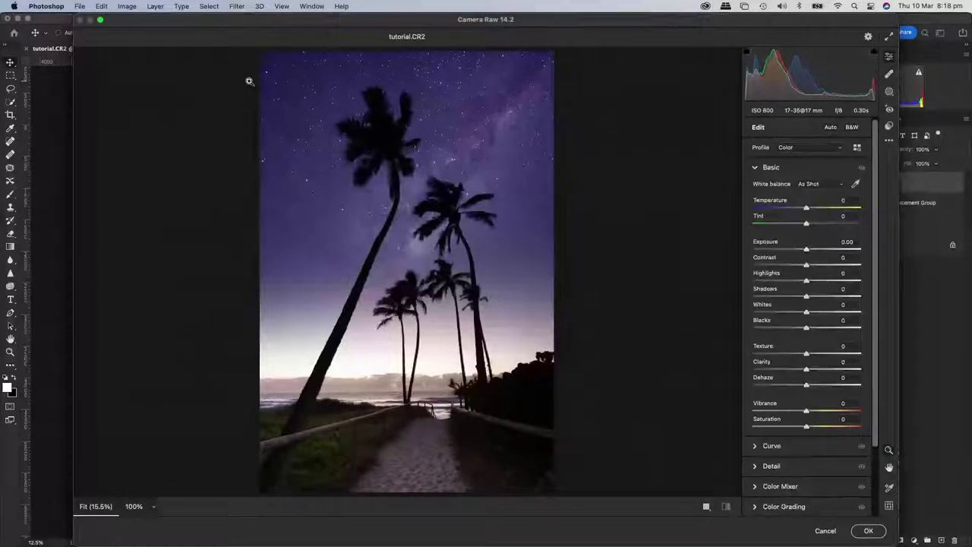
scroll(799, 269, "down", 3)
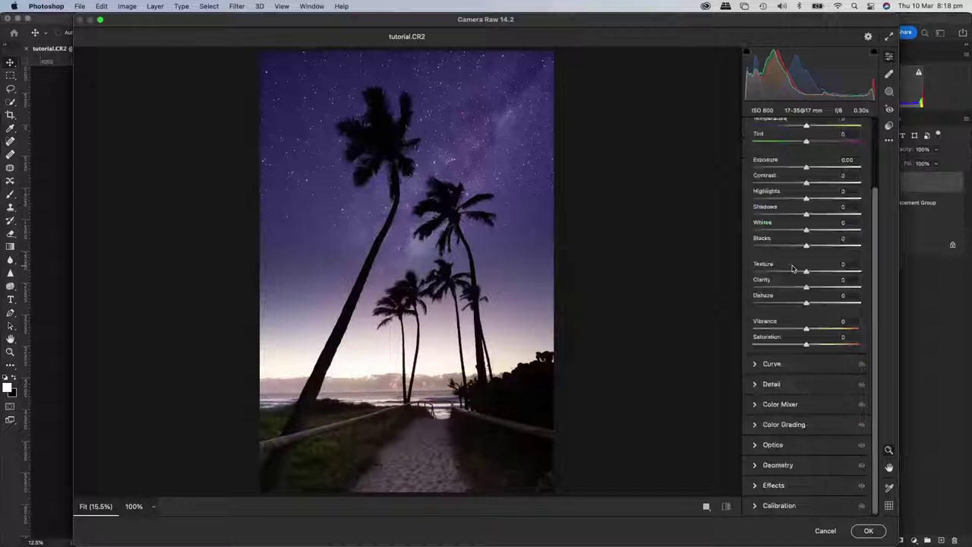
left_click(774, 484)
left_click_drag(807, 355, 789, 356)
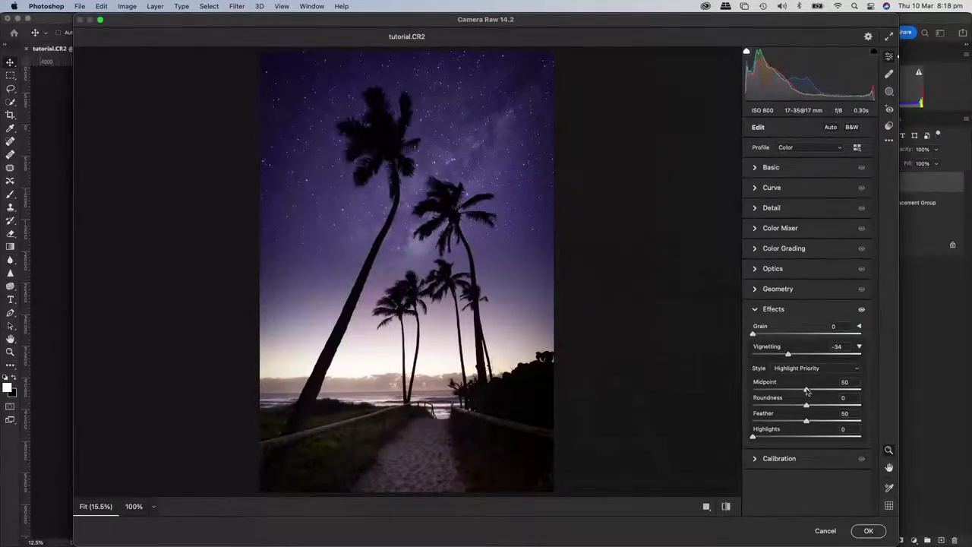
left_click_drag(807, 391, 823, 422)
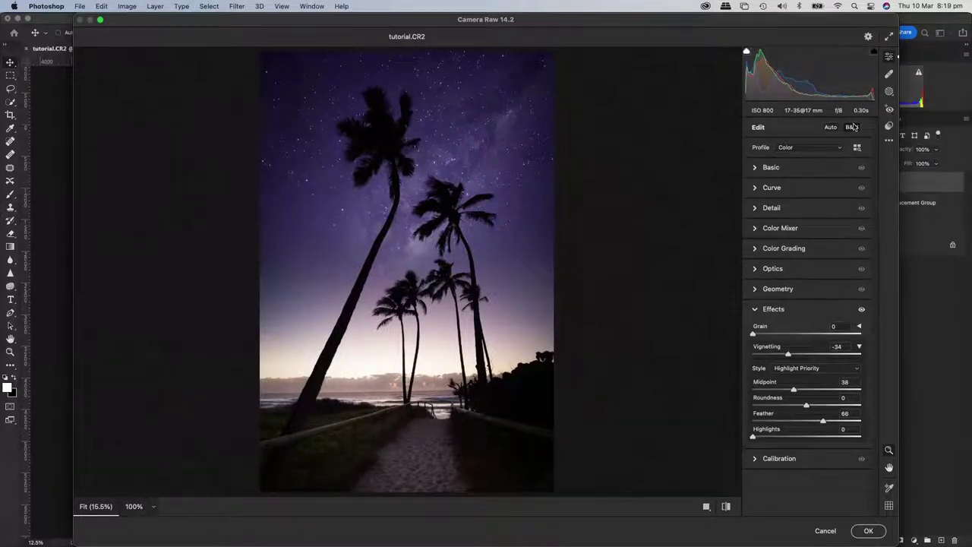
- Create a wide radial gradient mask over the bright horizon, make its ellipse taller, and turn off the mask overlay
left_click(890, 92)
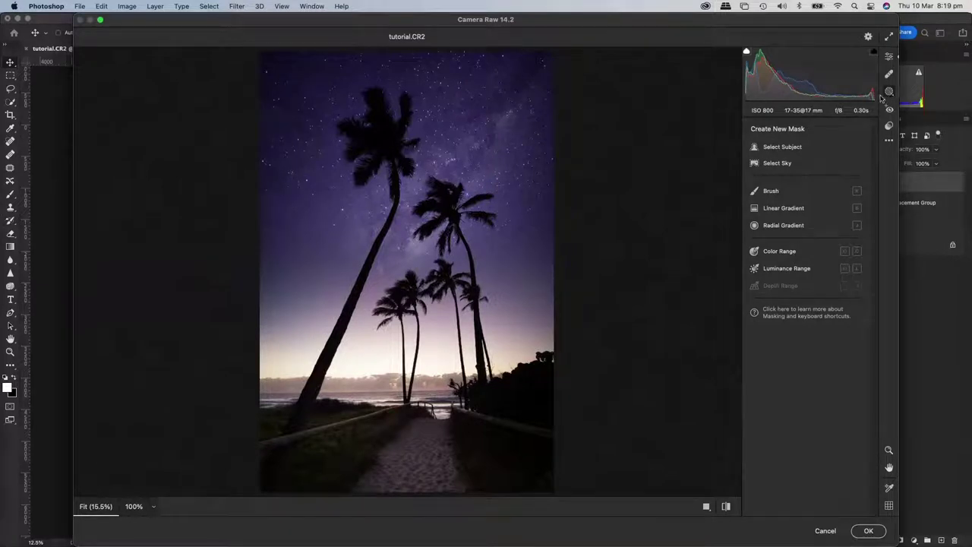
left_click(780, 227)
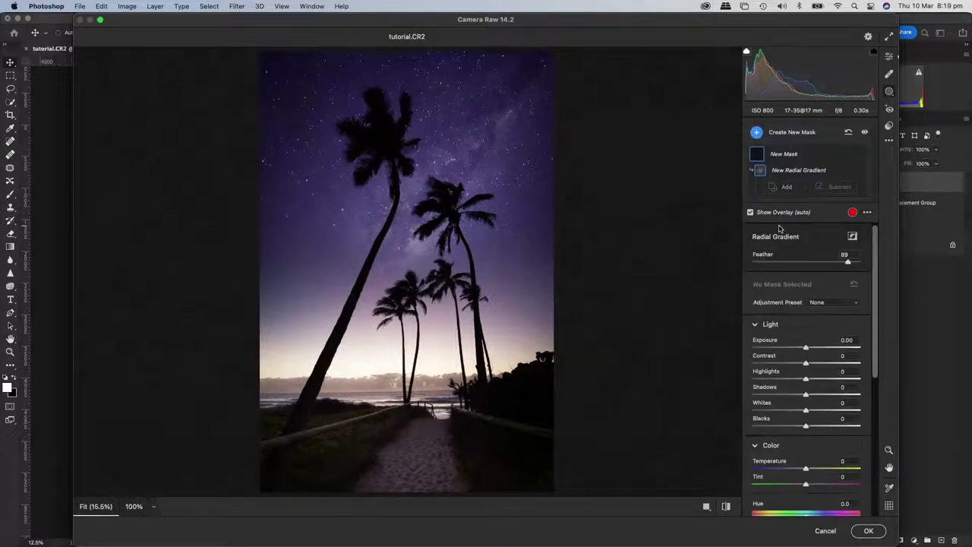
left_click_drag(391, 373, 537, 345)
left_click_drag(448, 349, 442, 363)
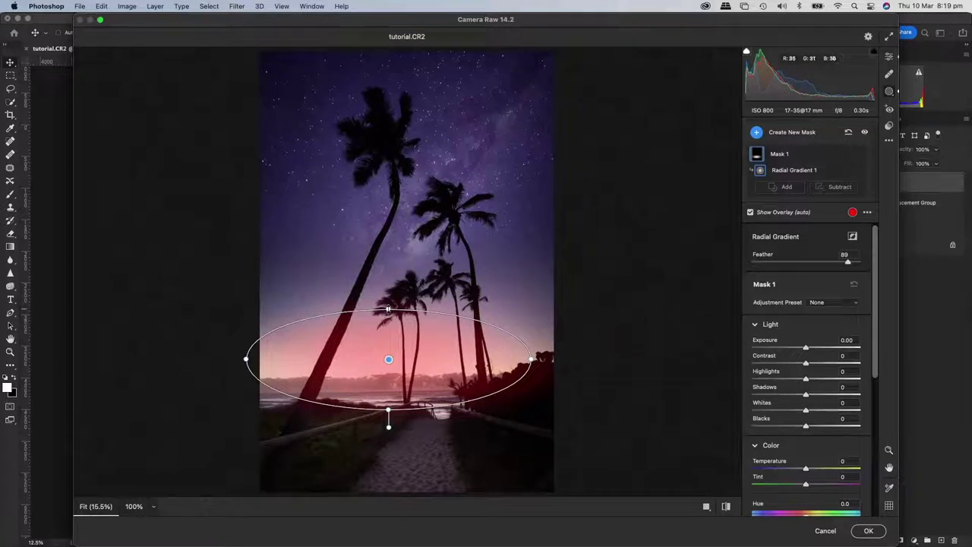
left_click_drag(388, 309, 388, 296)
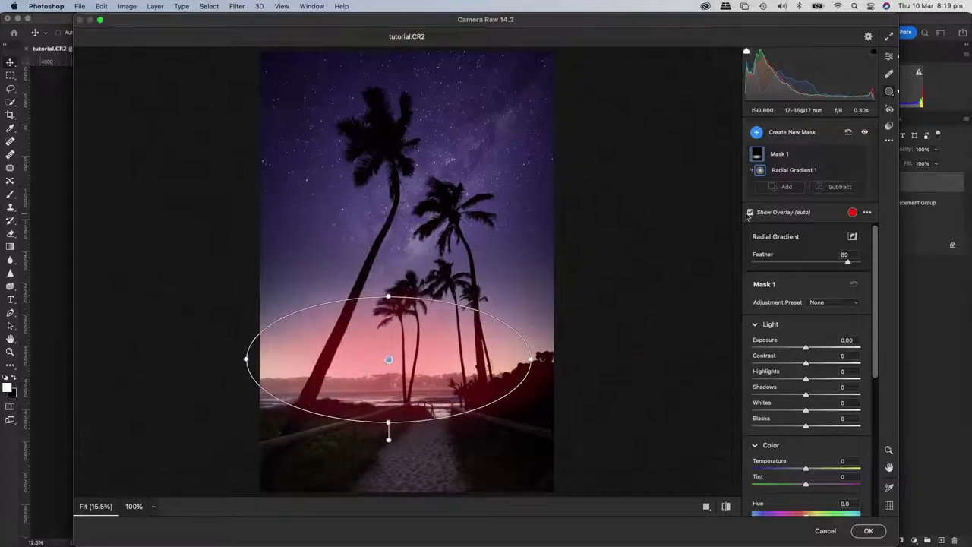
left_click(751, 213)
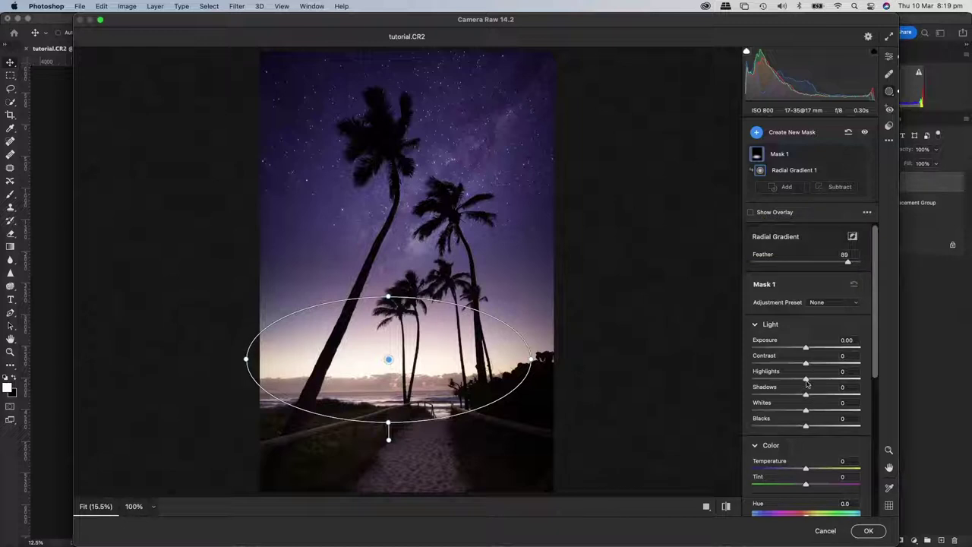
- Set the radial mask's Highlights to -64 and widen its ellipse past both sides of the photo
left_click_drag(806, 384, 772, 381)
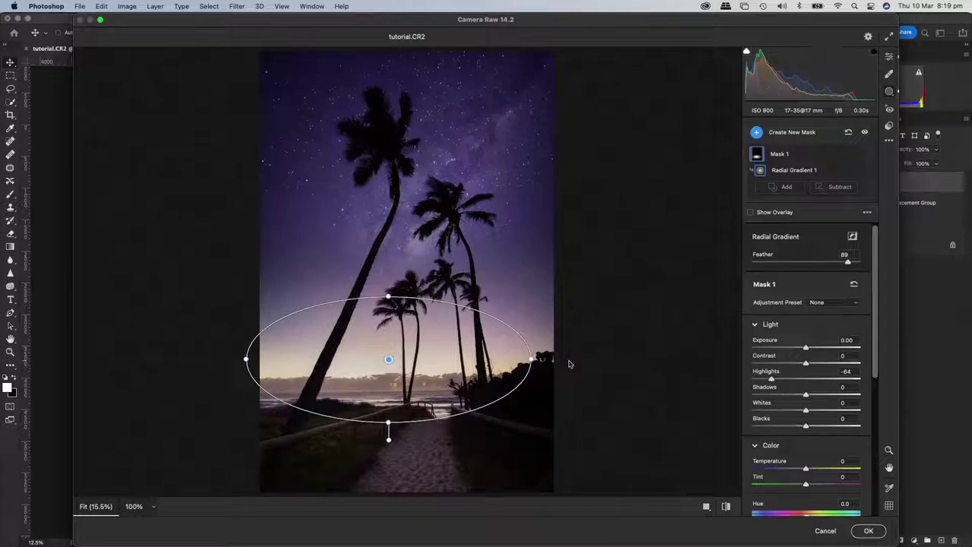
left_click_drag(531, 361, 599, 360)
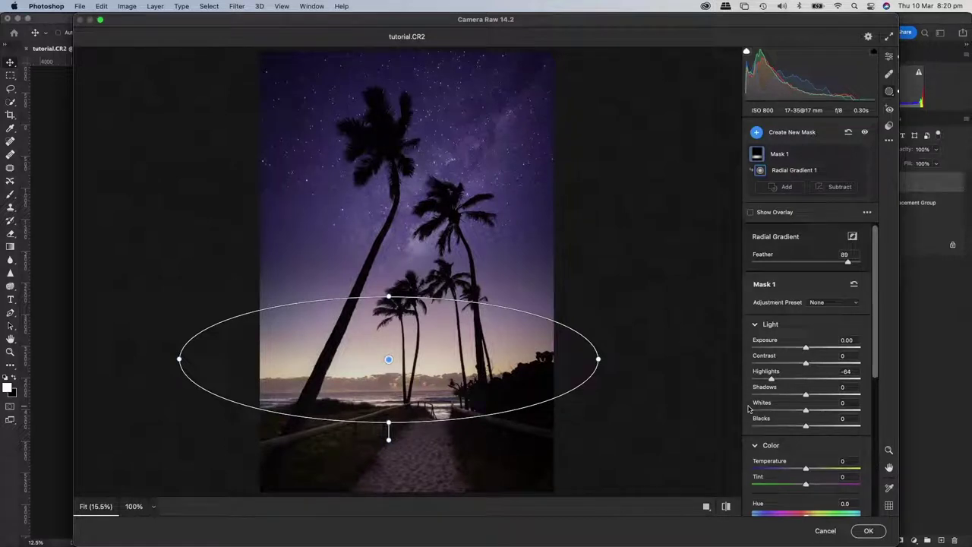
scroll(822, 432, "down", 1)
scroll(823, 431, "down", 5)
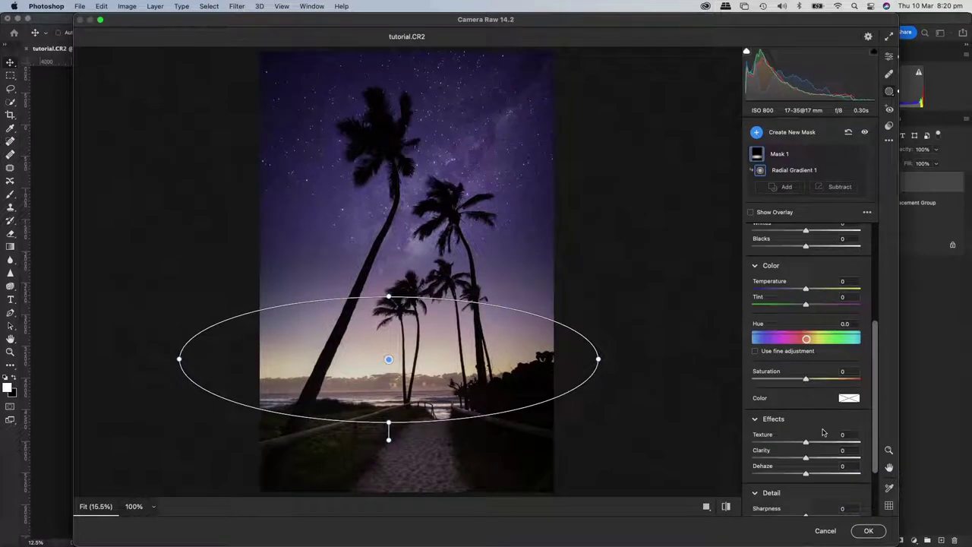
scroll(817, 444, "down", 2)
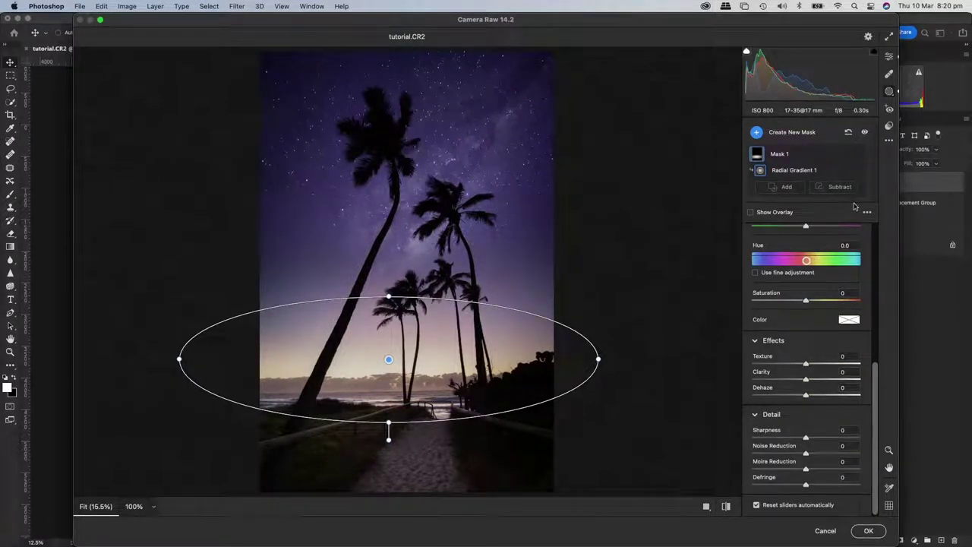
- Cool the whole photo by setting the Basic Temperature to -8 and apply the Camera Raw adjustments
left_click(889, 58)
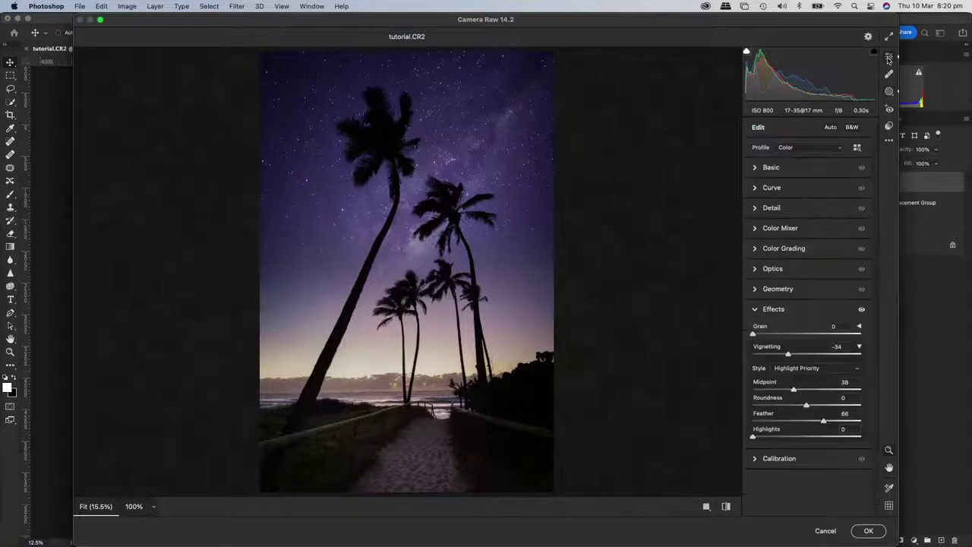
left_click(757, 168)
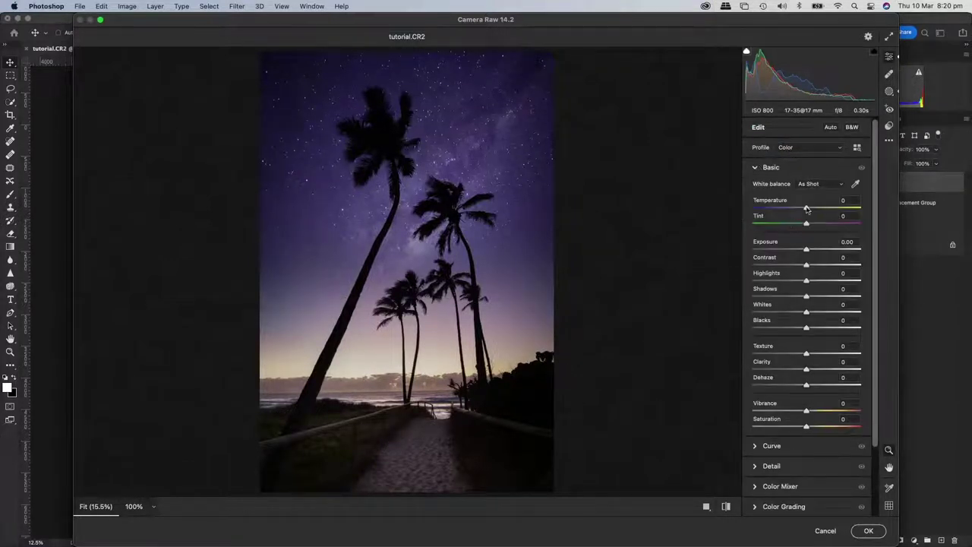
left_click_drag(806, 209, 804, 209)
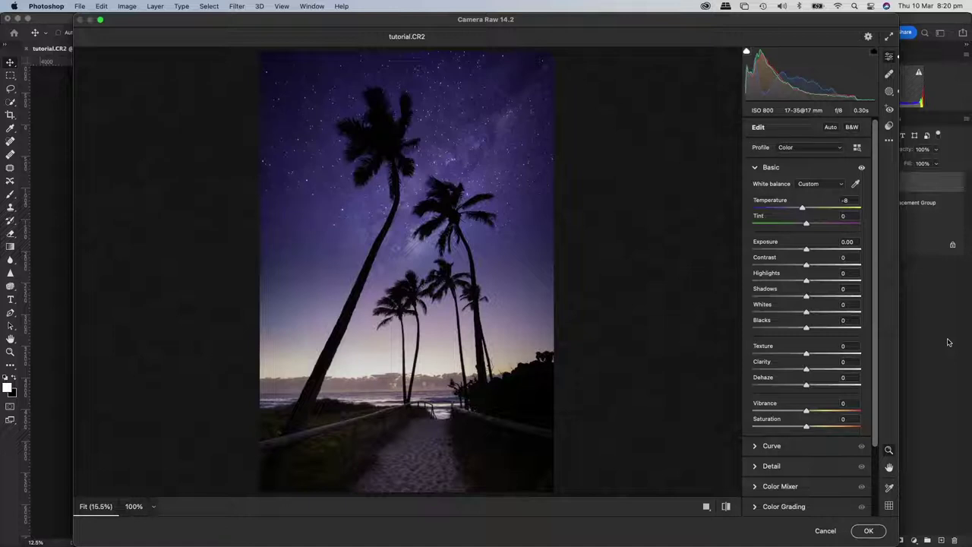
left_click(869, 531)
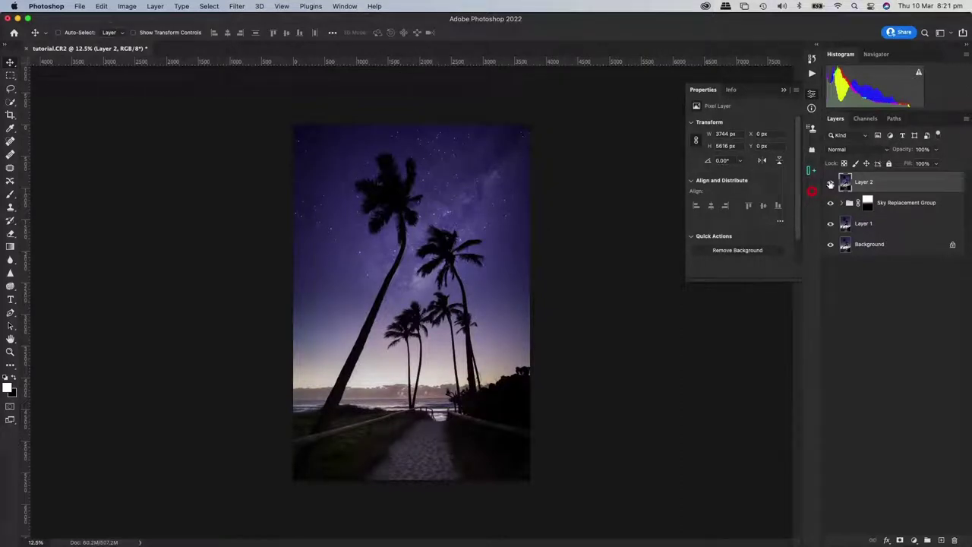
- Compare the photo before and after the edits by toggling the visibility of the Sky Replacement Group and Layer 2
left_click(899, 204)
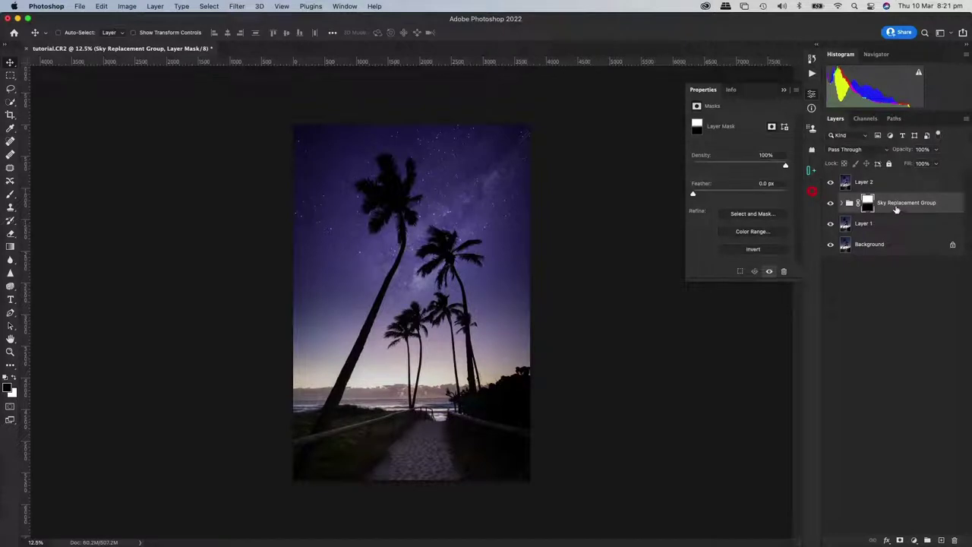
left_click(830, 204)
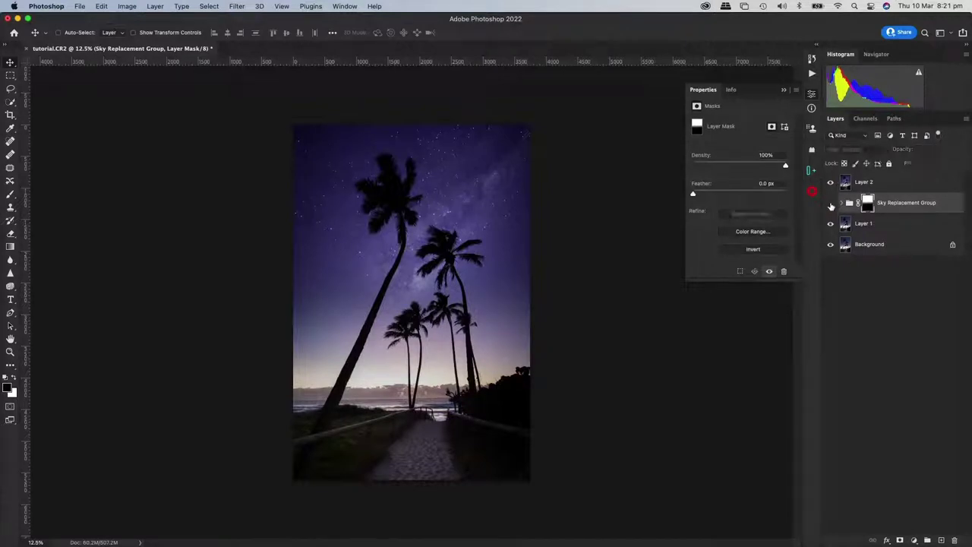
left_click(831, 183)
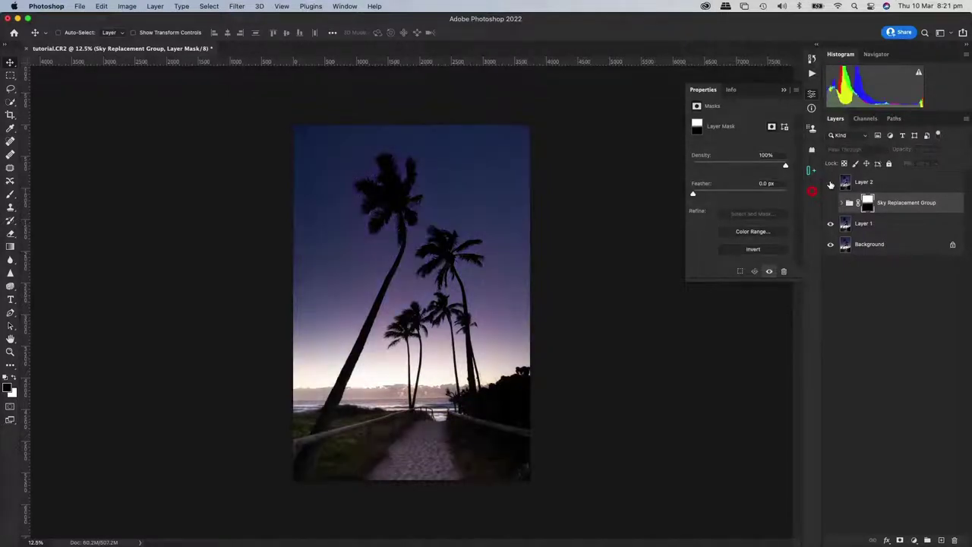
left_click(830, 183)
left_click(831, 183)
left_click(831, 183)
left_click(830, 183)
left_click(830, 183)
left_click(830, 202)
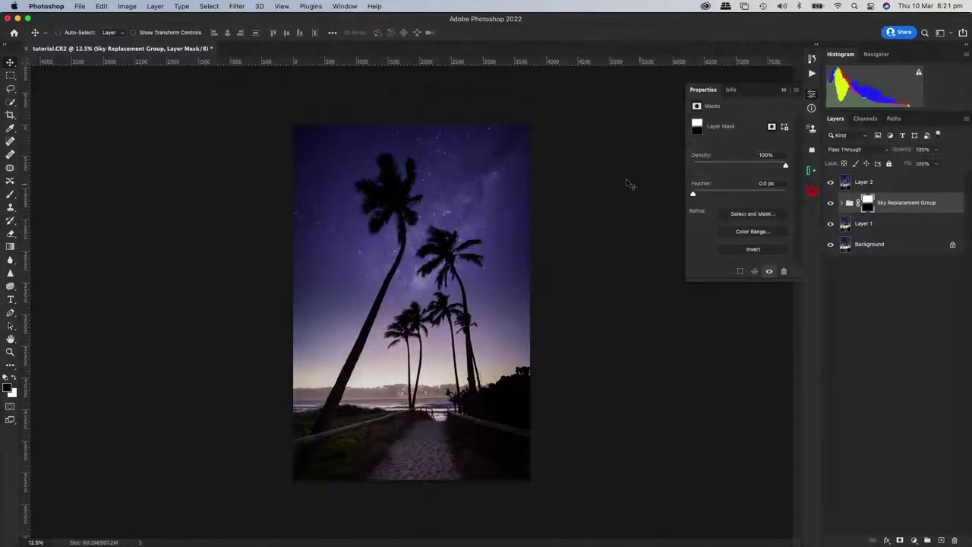
left_click(236, 6)
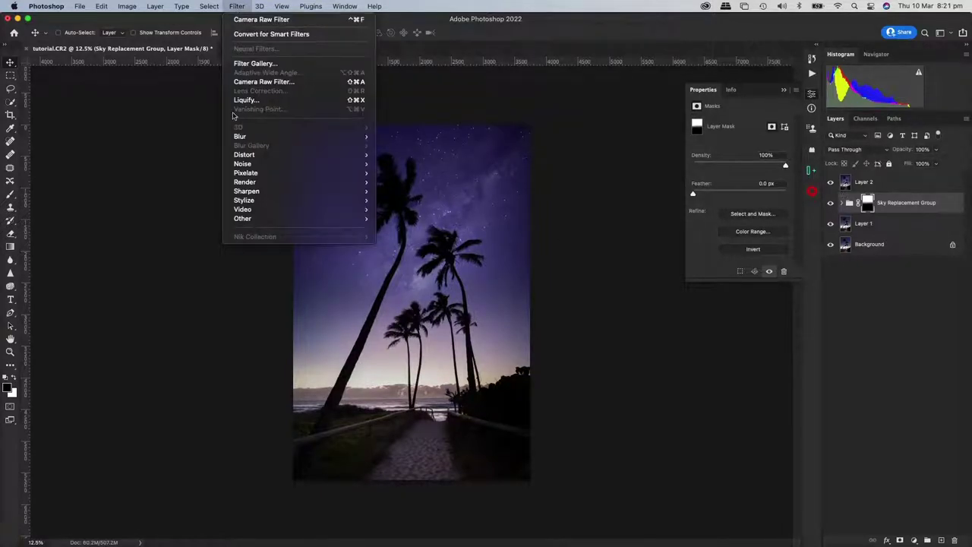
mouse_move(243, 163)
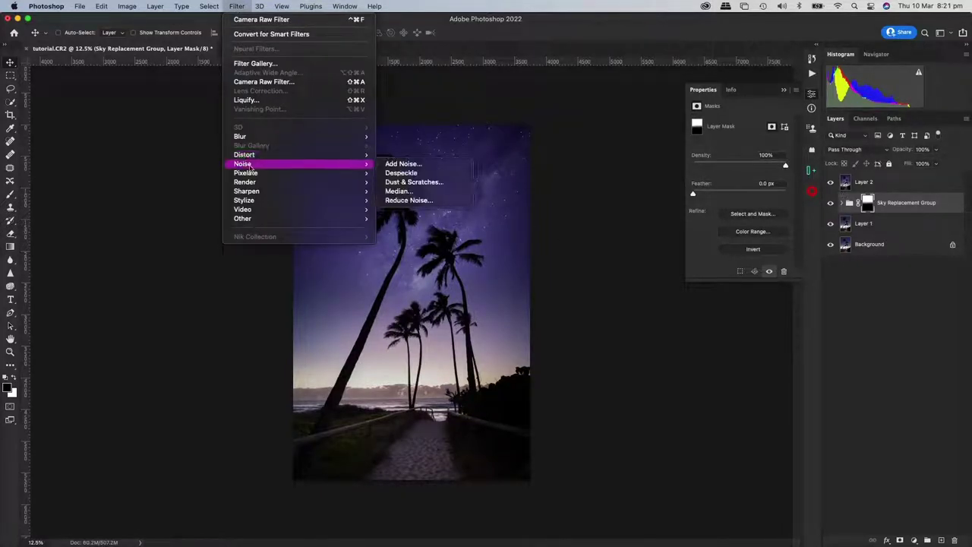
left_click(409, 201)
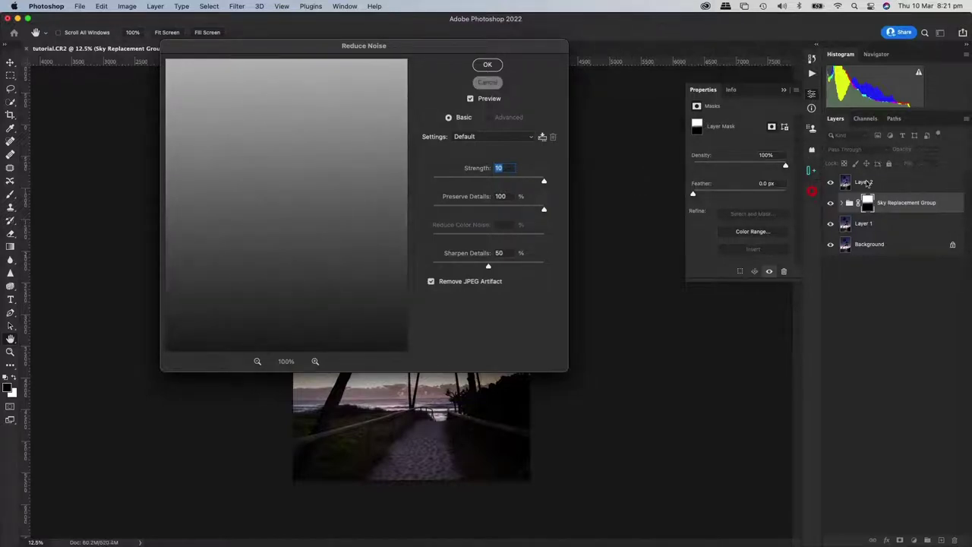
- Apply Reduce Noise to Layer 2 with Strength 10, Preserve Details 100%, Reduce Color Noise 100%, Sharpen Details 50% and Remove JPEG Artifact
left_click(866, 184)
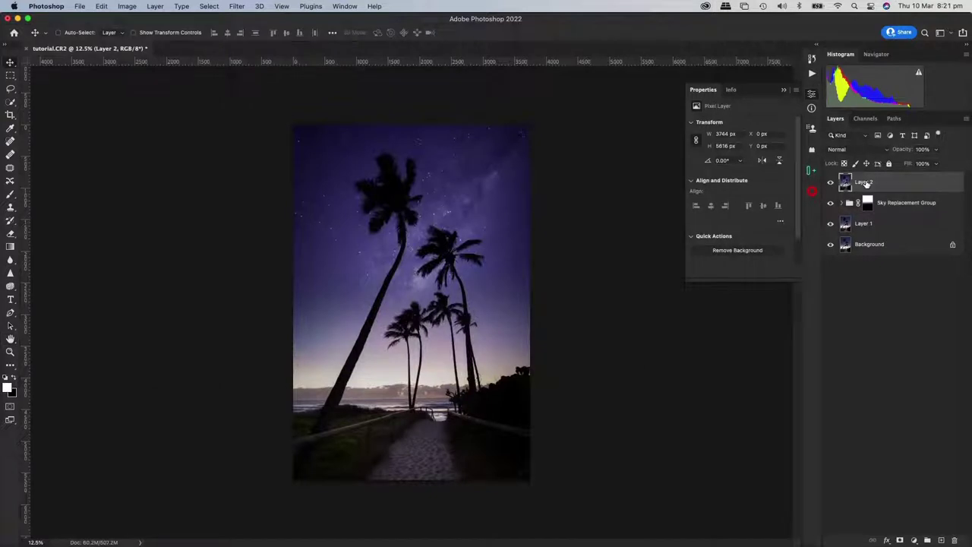
left_click(237, 7)
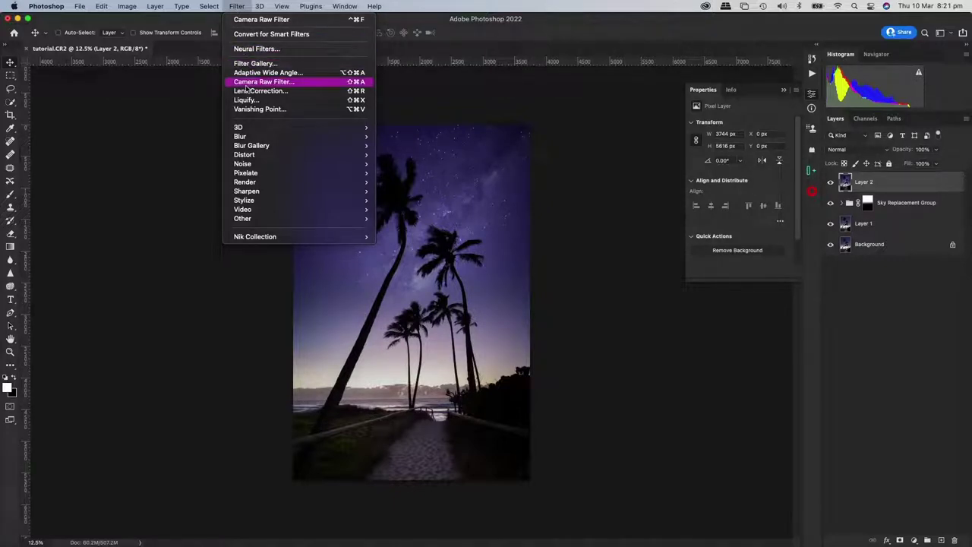
mouse_move(326, 163)
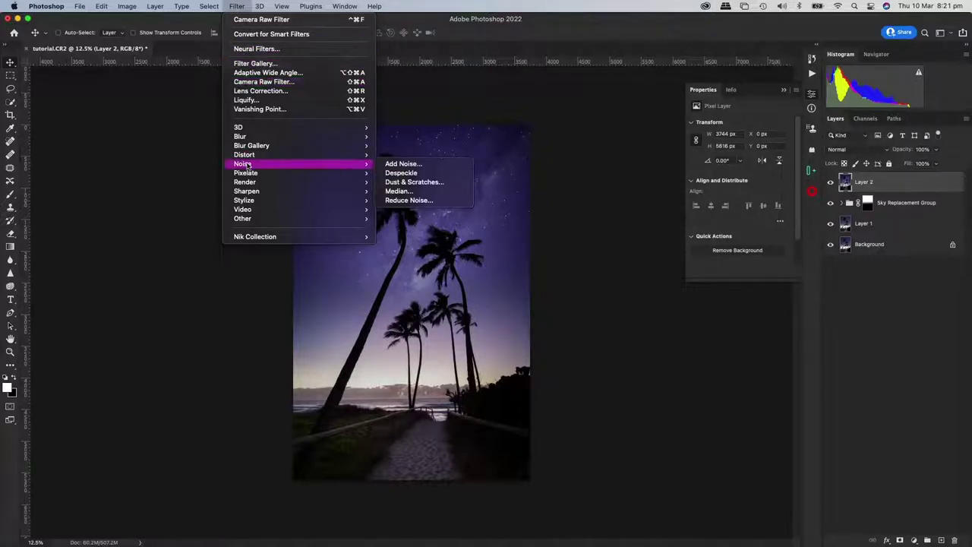
left_click(416, 201)
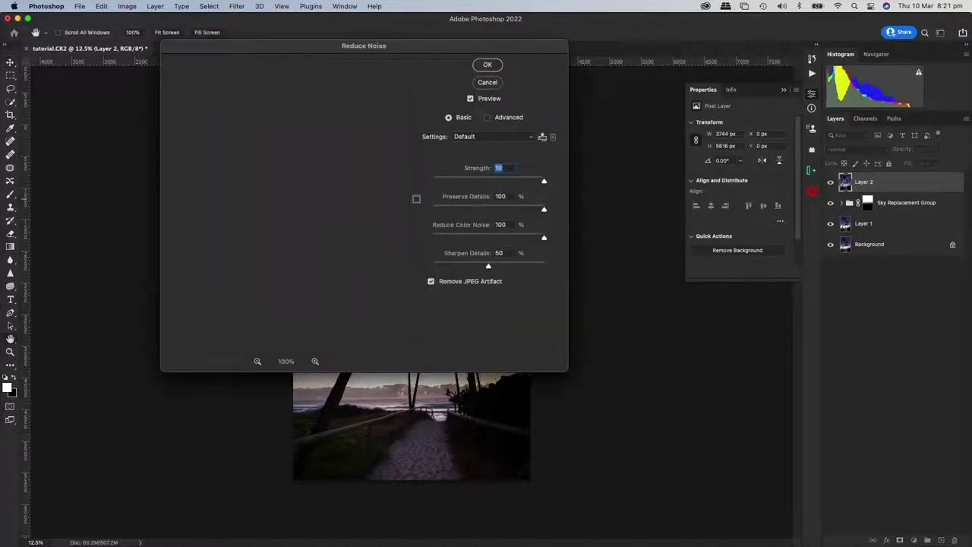
left_click(488, 64)
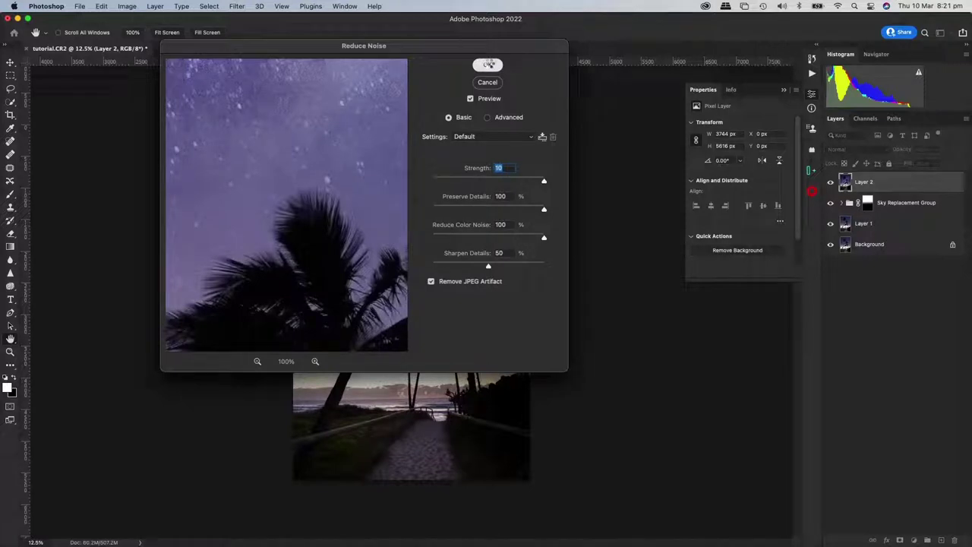
left_click(489, 65)
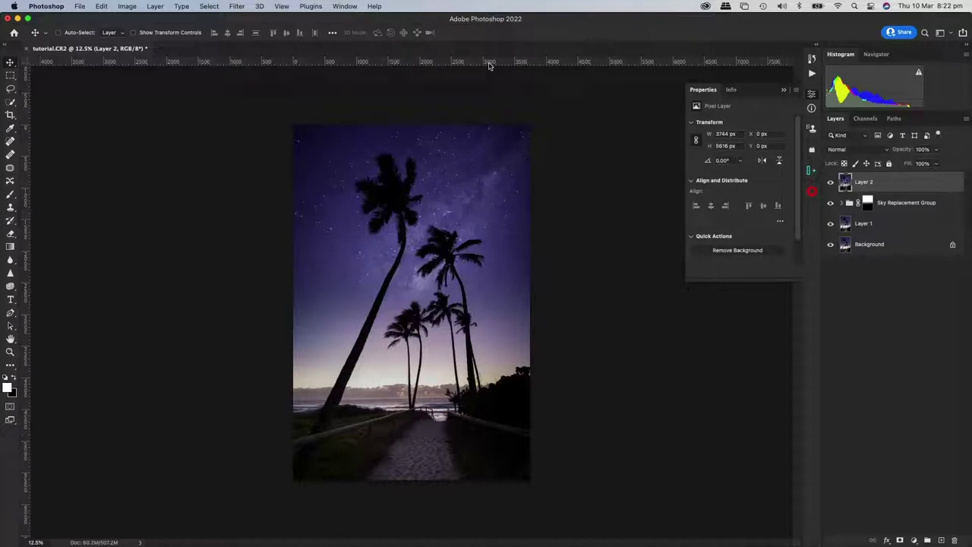
- Sharpen Layer 2 with Unsharp Mask at Amount 100%, Radius 2.0 pixels and Threshold 0
left_click(237, 7)
mouse_move(358, 195)
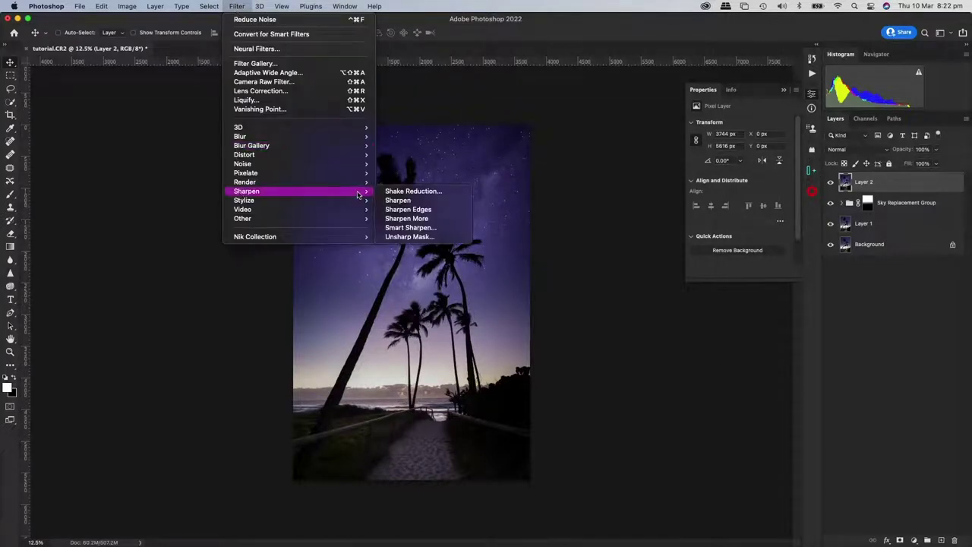
left_click(410, 236)
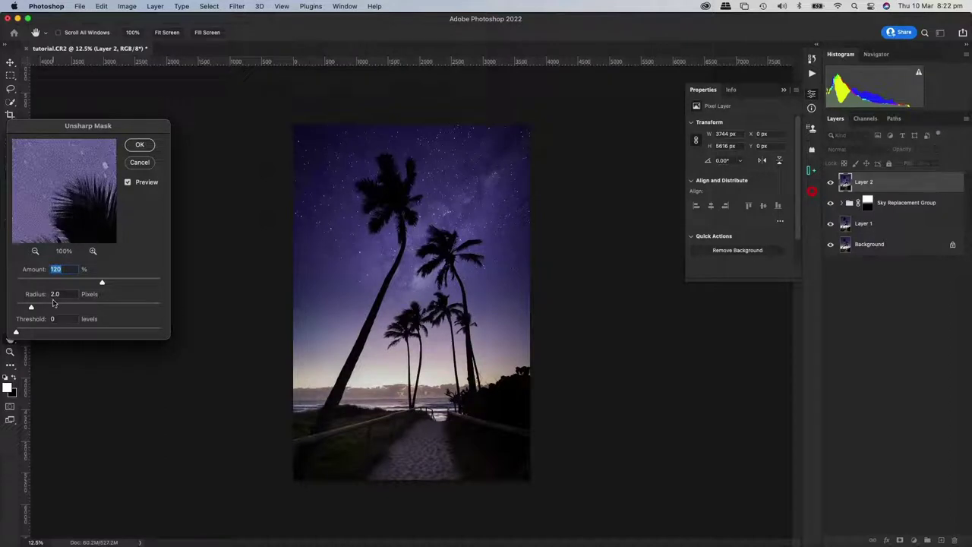
left_click_drag(101, 282, 95, 283)
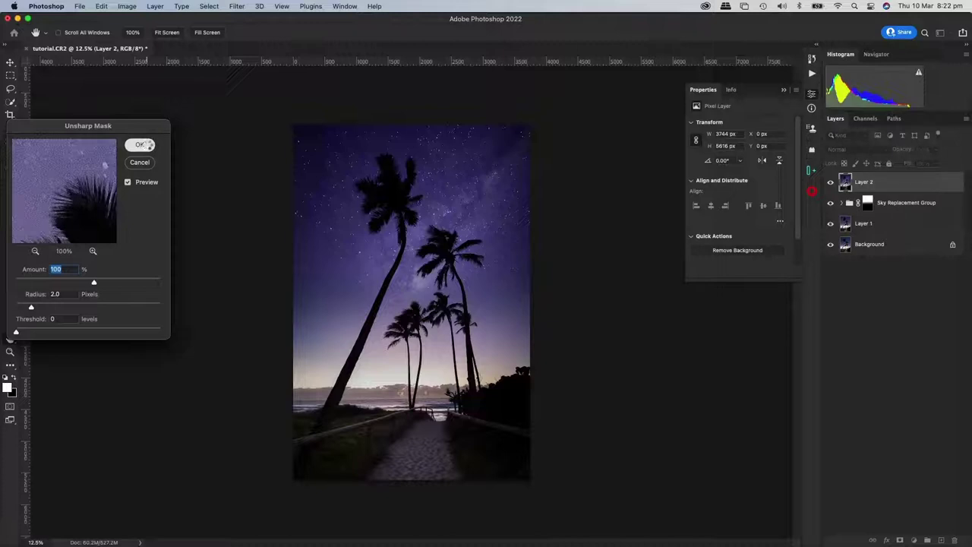
left_click(141, 144)
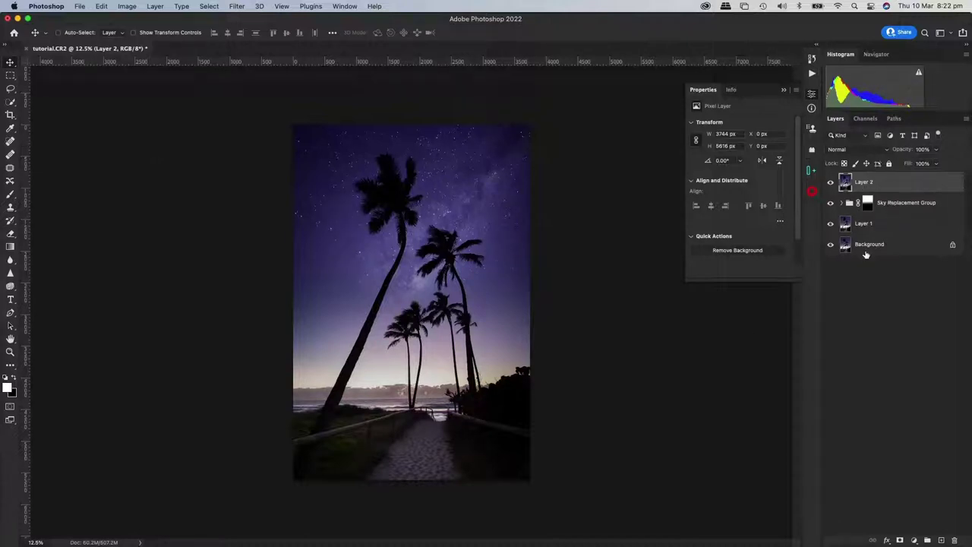
- Move Layer 1 above the Sky Replacement Group, directly beneath Layer 2, and leave the group collapsed
left_click_drag(855, 203, 856, 201)
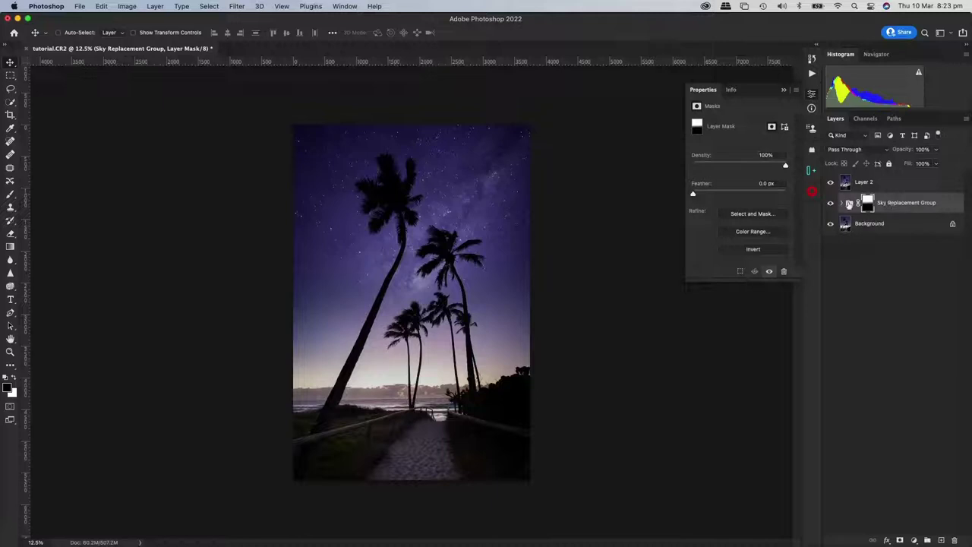
left_click(849, 204)
left_click(841, 202)
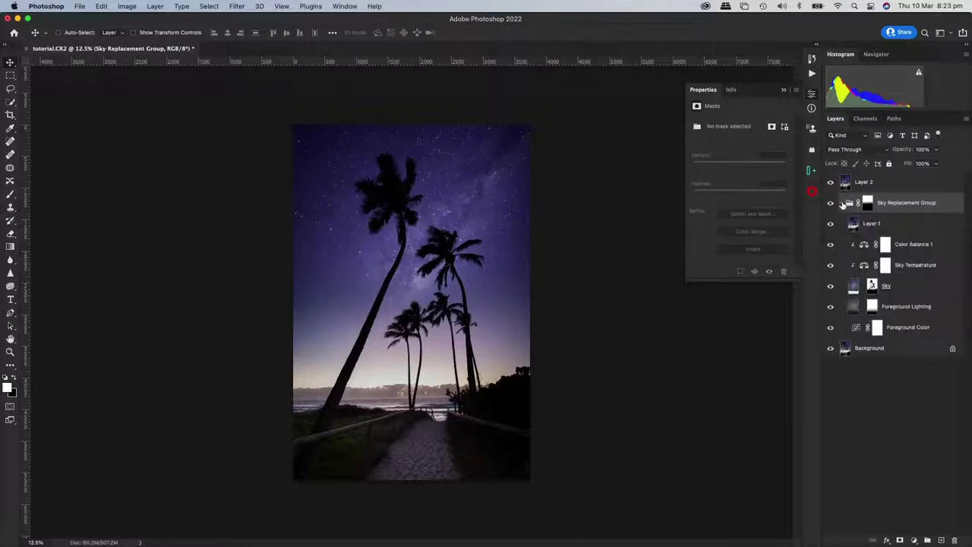
left_click_drag(872, 222, 867, 196)
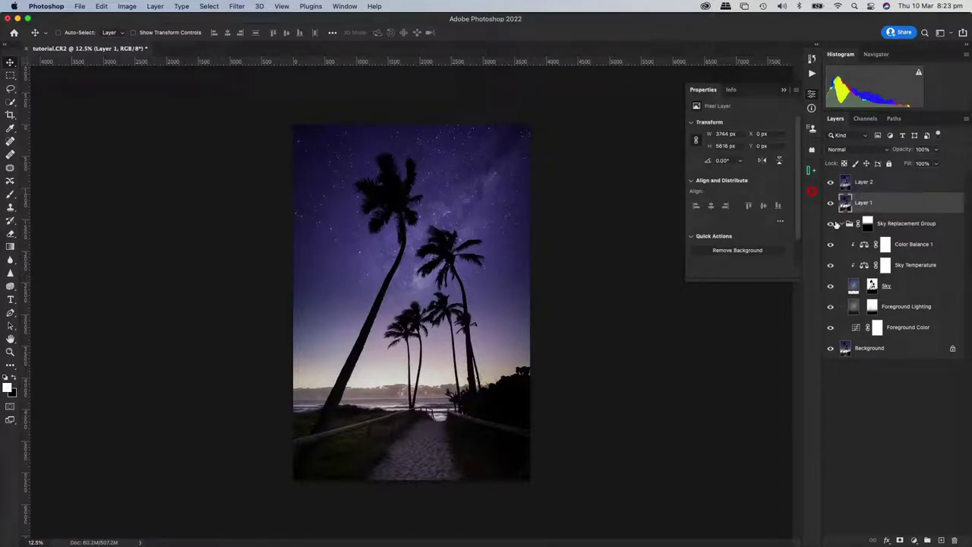
left_click(843, 224)
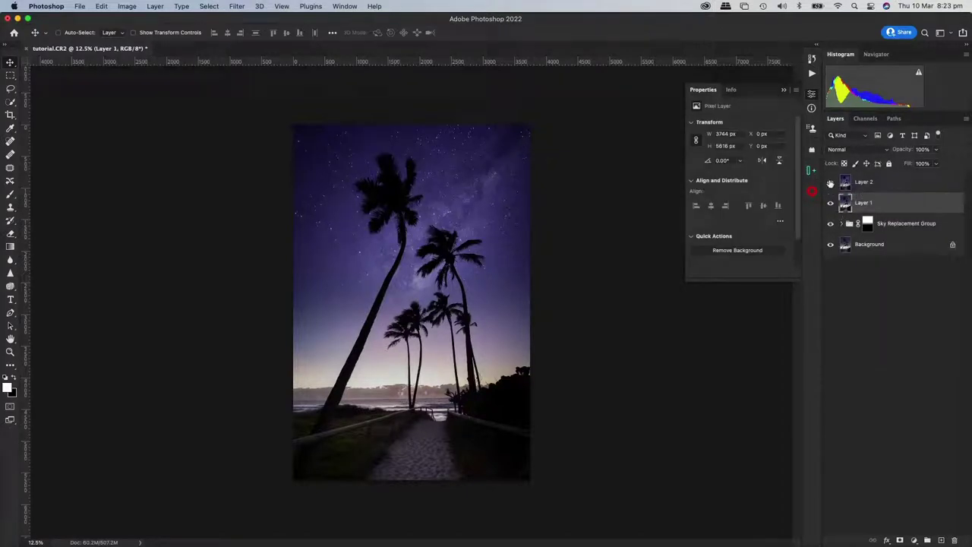
- Toggle Layer 2's visibility repeatedly to compare the finished edit with Layer 1
left_click(831, 182)
left_click(830, 183)
left_click(830, 183)
left_click(830, 183)
left_click(830, 182)
left_click(830, 183)
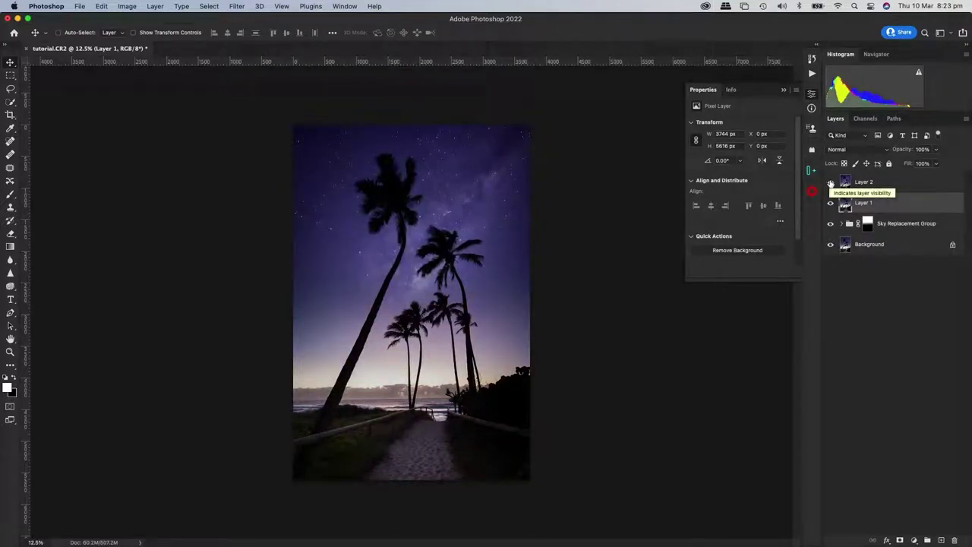
- Duplicate Layer 1 and make Layer 2 the active layer
key("super+j")
left_click(872, 185)
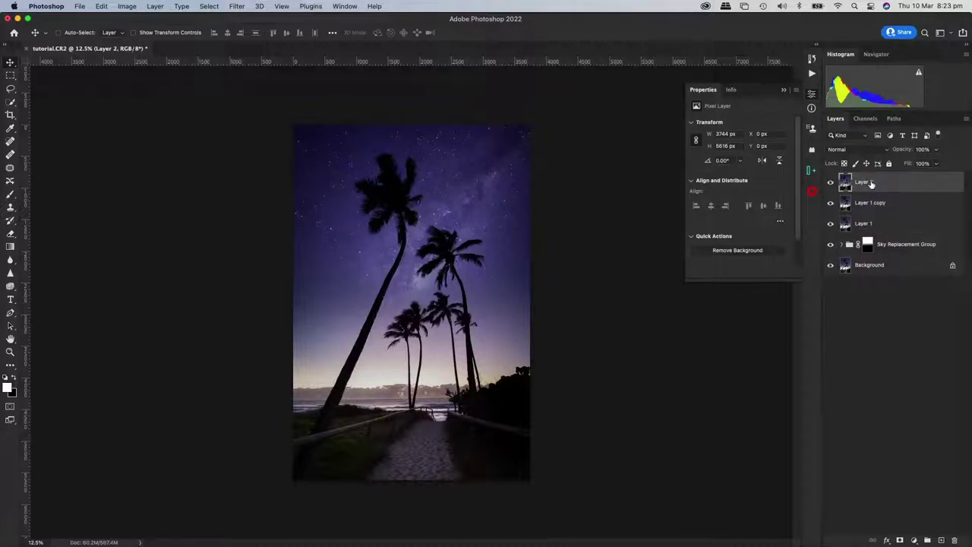
left_click(784, 90)
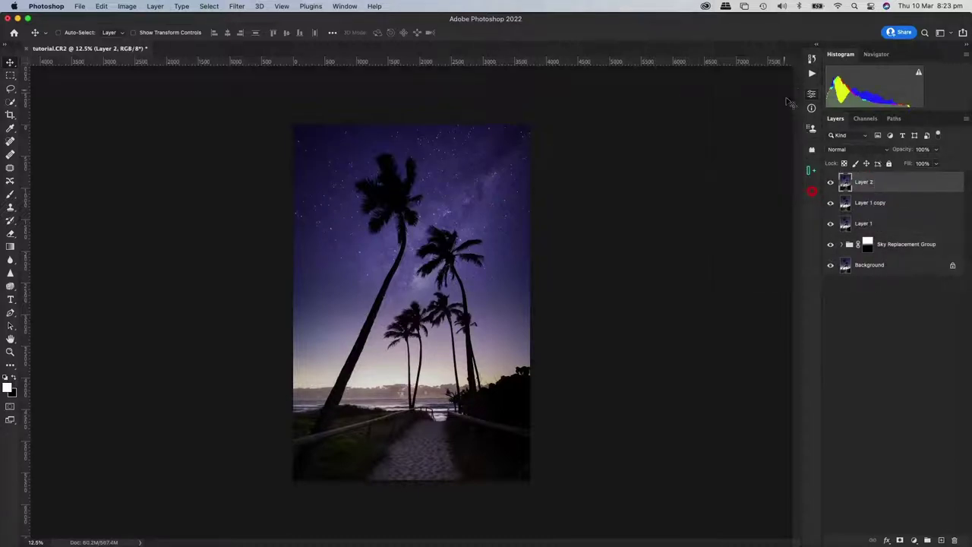
- Preview the Lights 3 luminosity mask, switch to Lights 2, and load it as a selection of the bright horizon
left_click(811, 193)
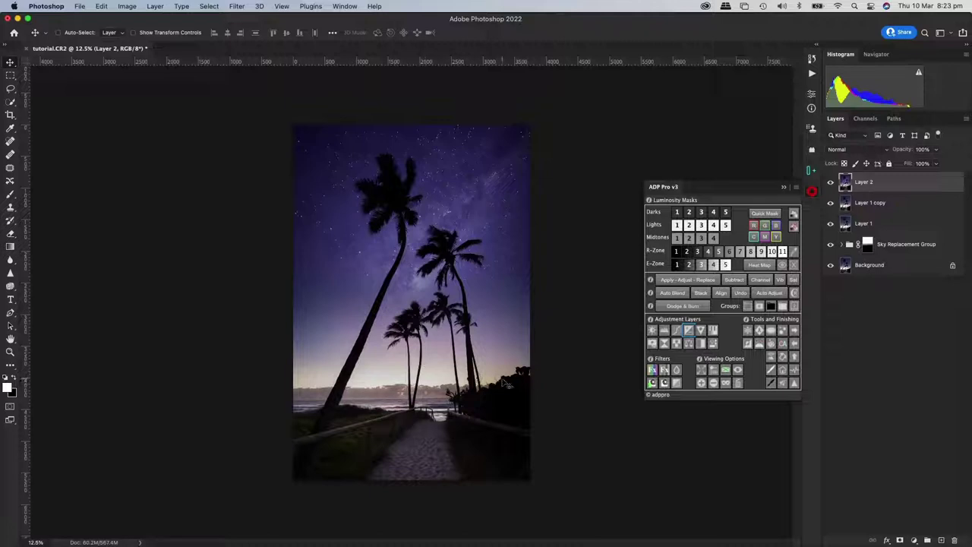
left_click(703, 226)
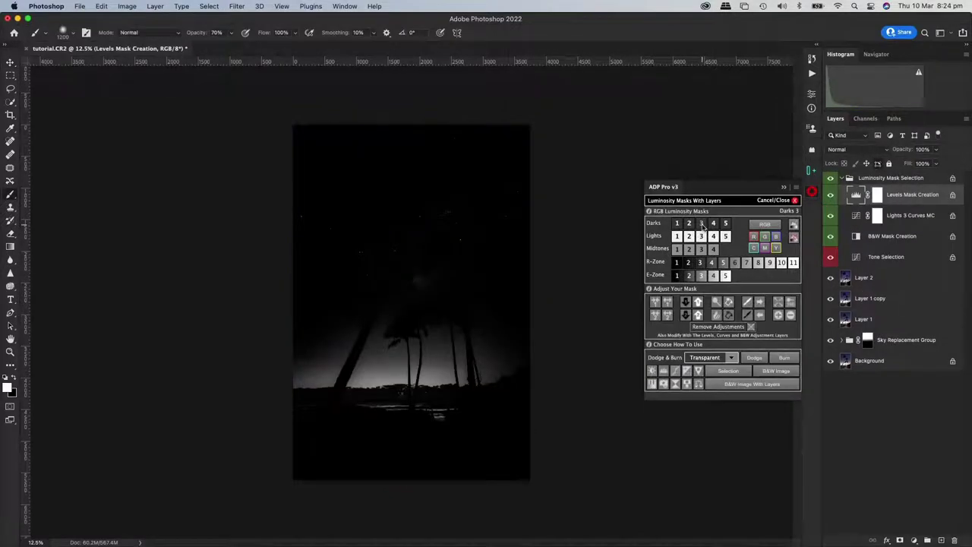
left_click(689, 236)
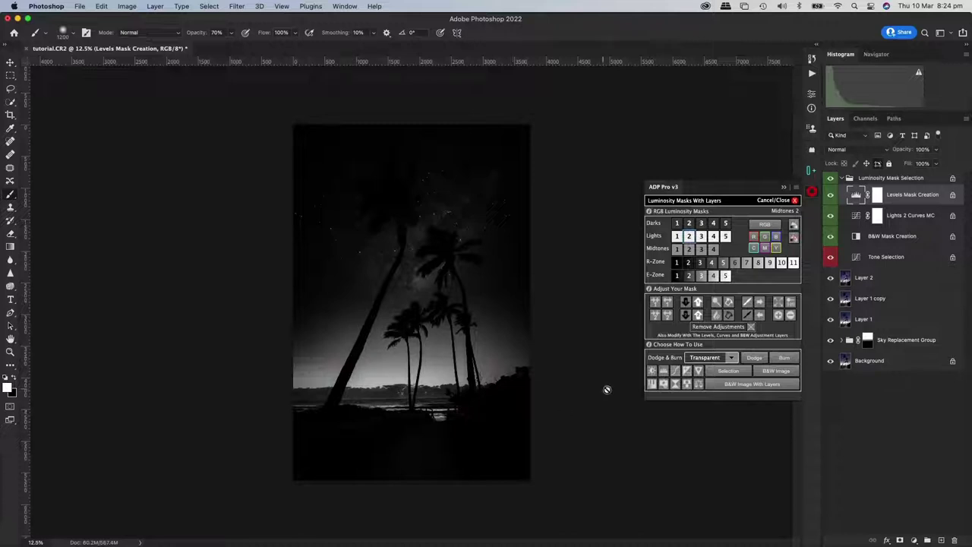
left_click(728, 371)
left_click(730, 371)
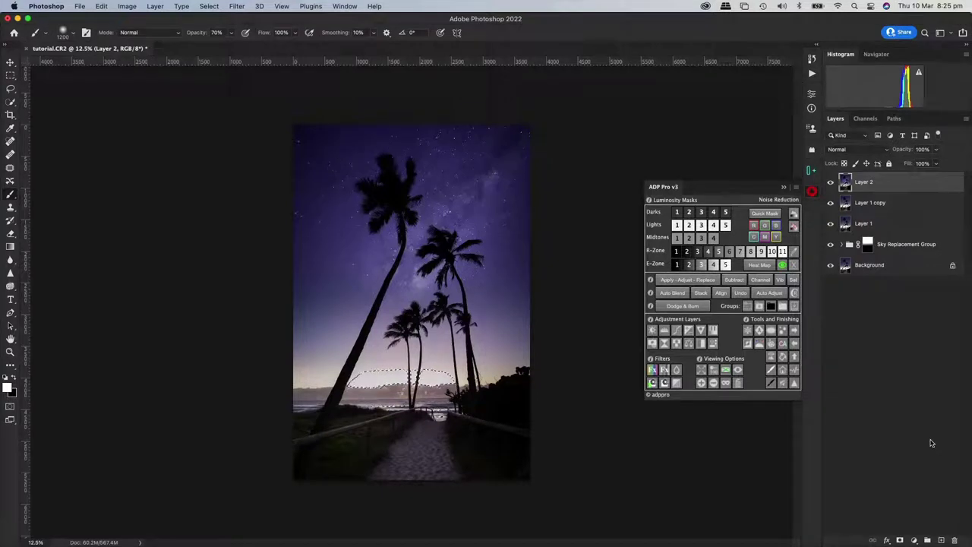
- Add a Curves adjustment masked to the selection and darken the highlights with a curve point at Input 153, Output 56
left_click(914, 540)
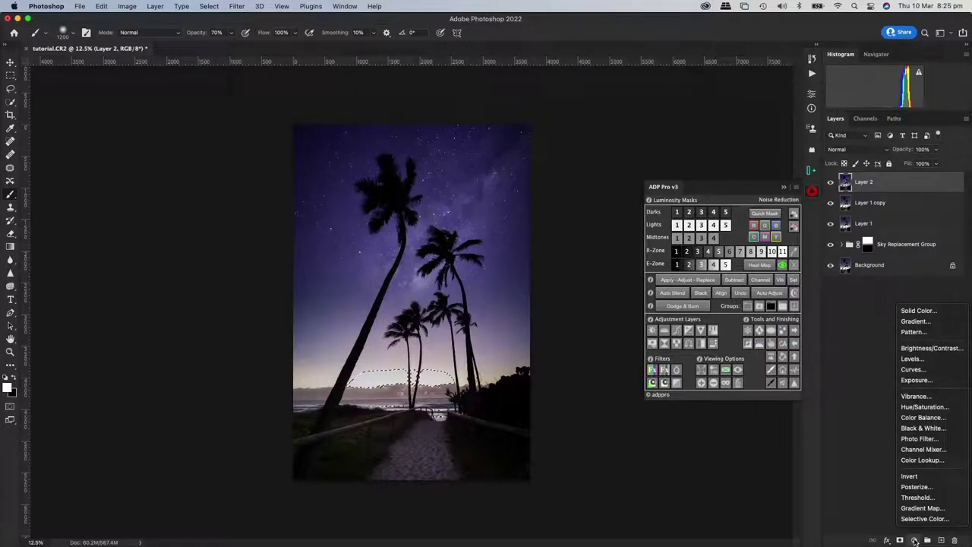
left_click(911, 369)
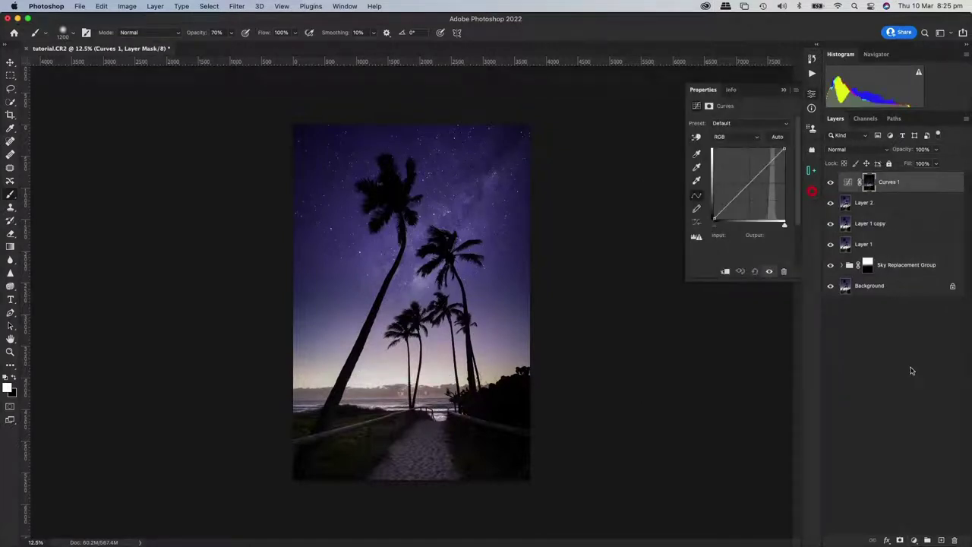
left_click_drag(744, 187, 750, 233)
left_click_drag(732, 201, 757, 203)
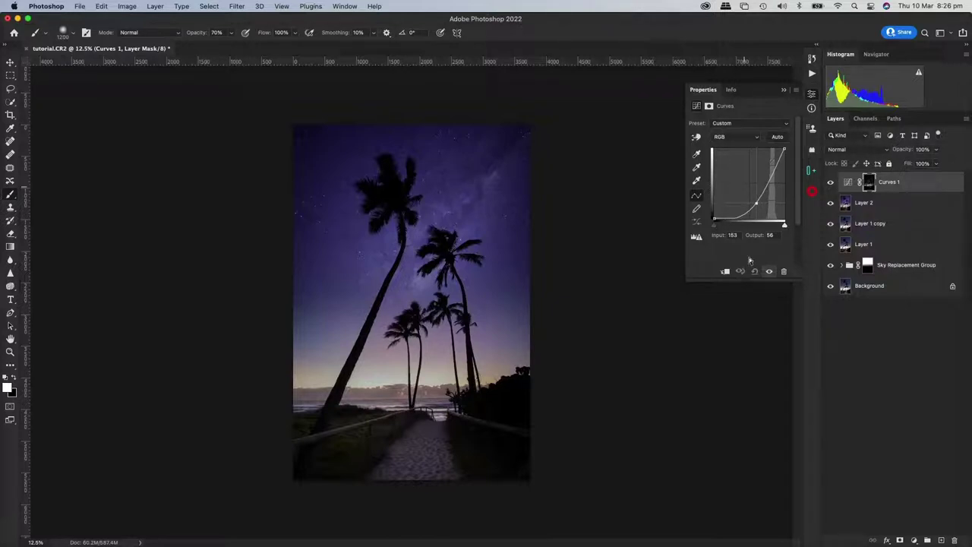
- Delete the Curves 1 adjustment layer from the top of the layer stack
left_click(812, 74)
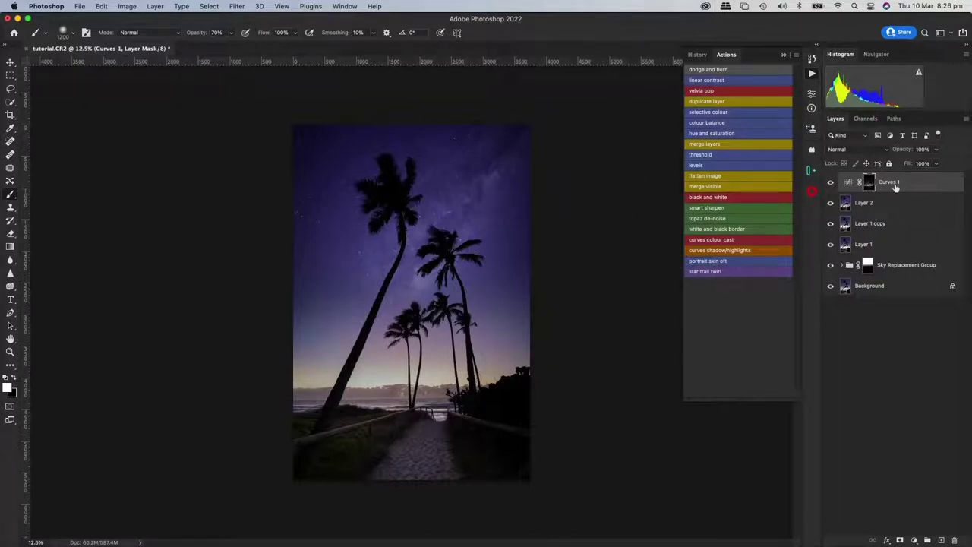
left_click_drag(897, 183, 955, 540)
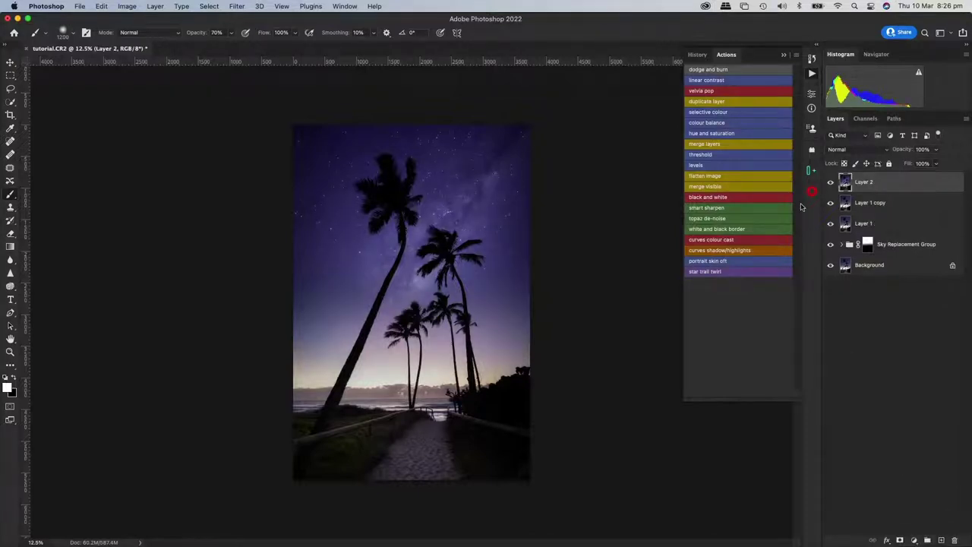
left_click(812, 192)
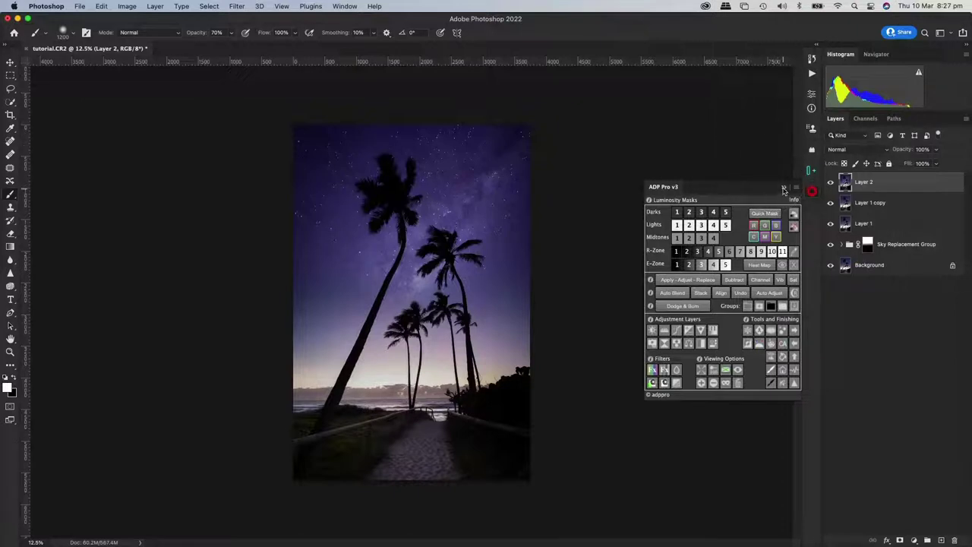
left_click(784, 188)
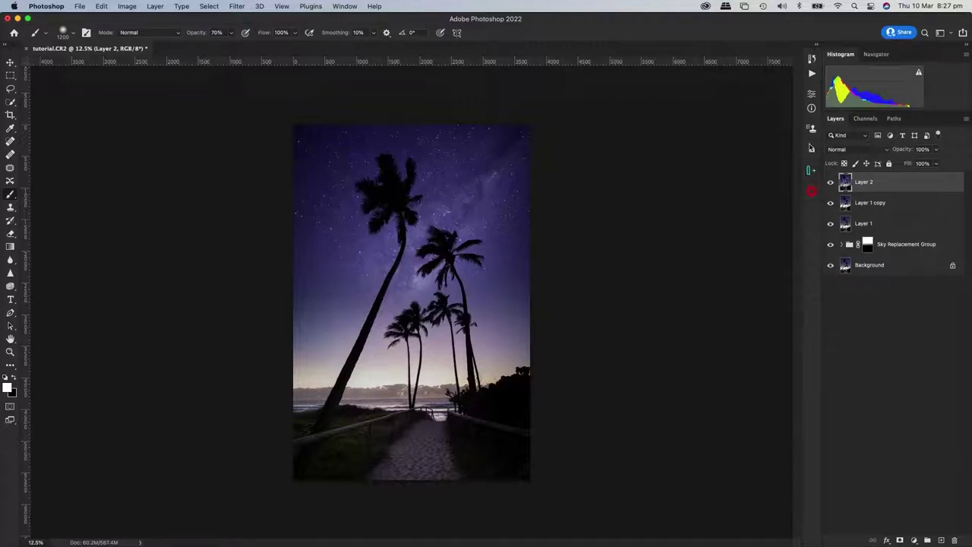
- Preview the Darks 1 to Darks 4 luminosity masks, try Darks 4 as a selection of the shadows and deselect it
left_click(811, 191)
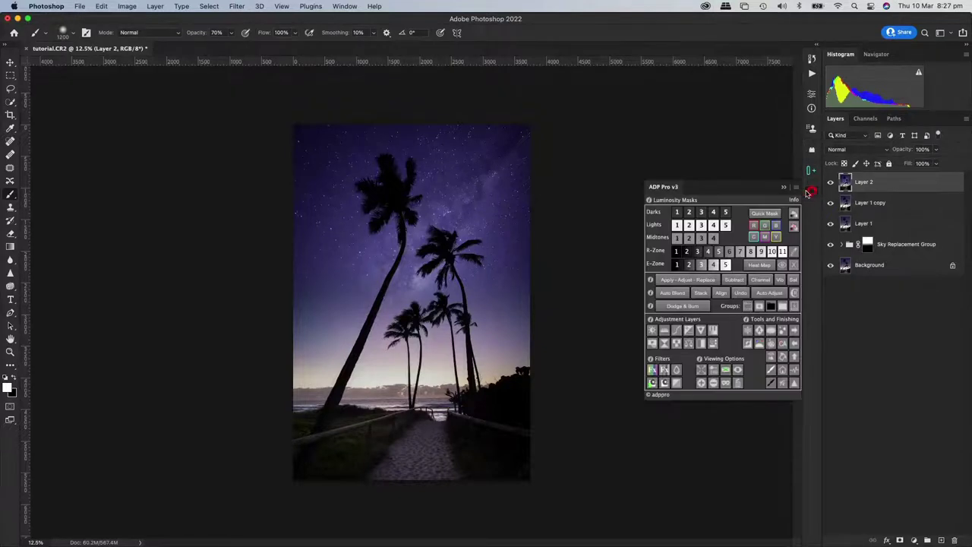
left_click(677, 213)
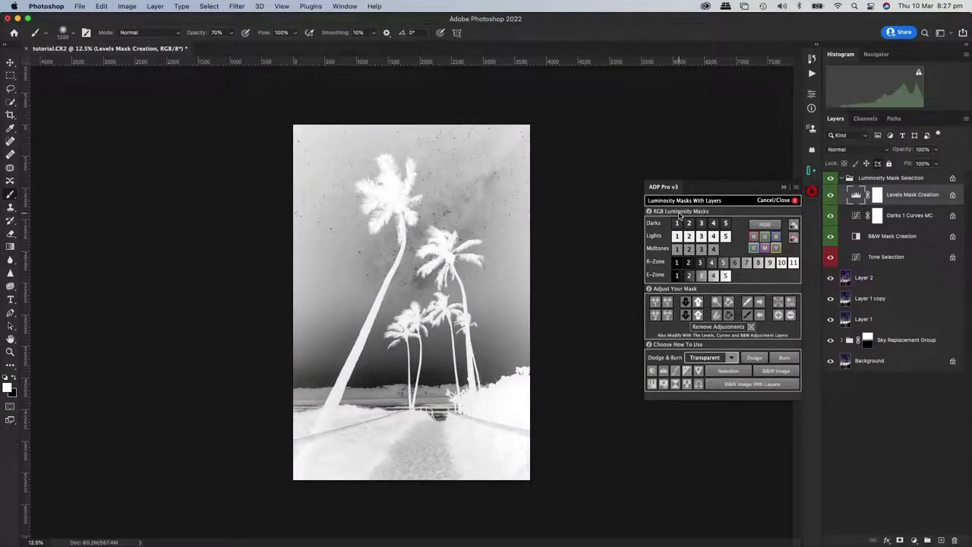
left_click(690, 224)
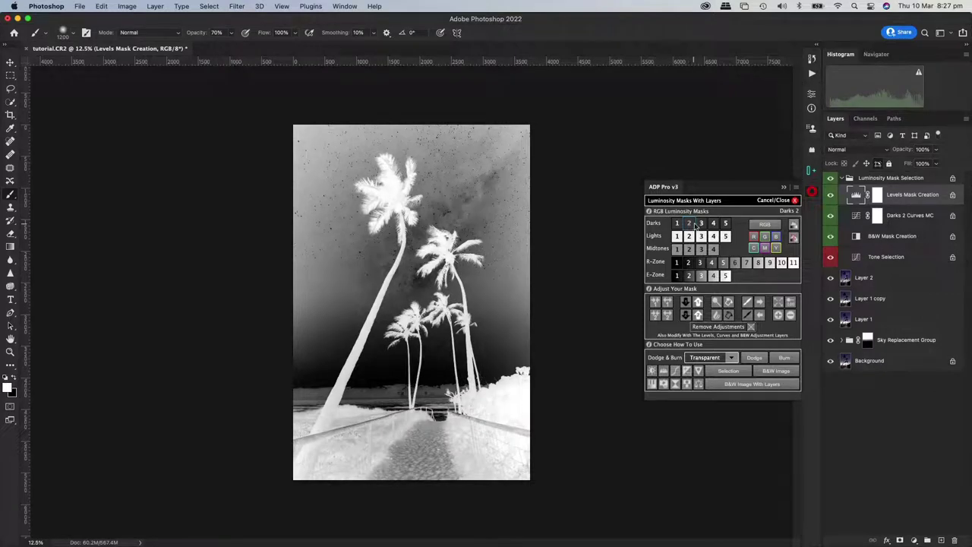
left_click(704, 223)
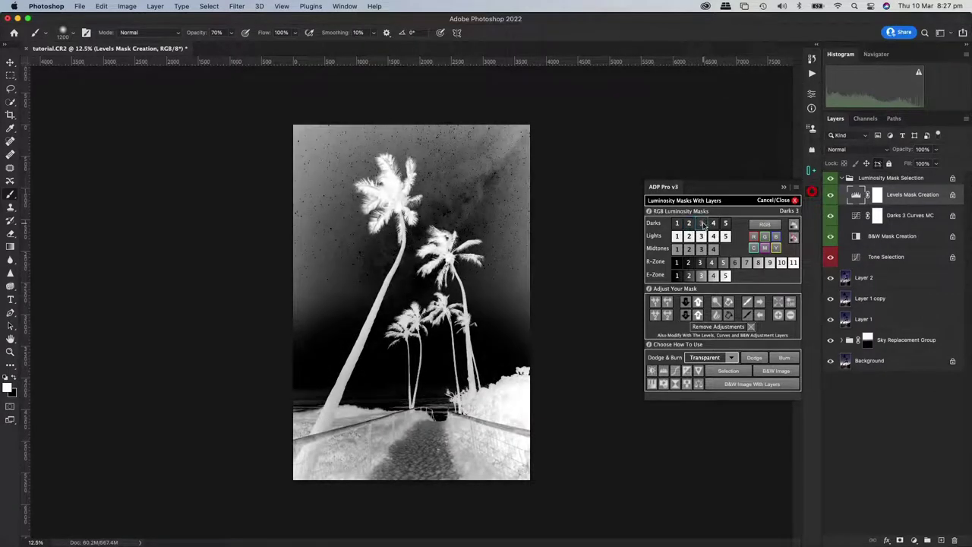
left_click(714, 224)
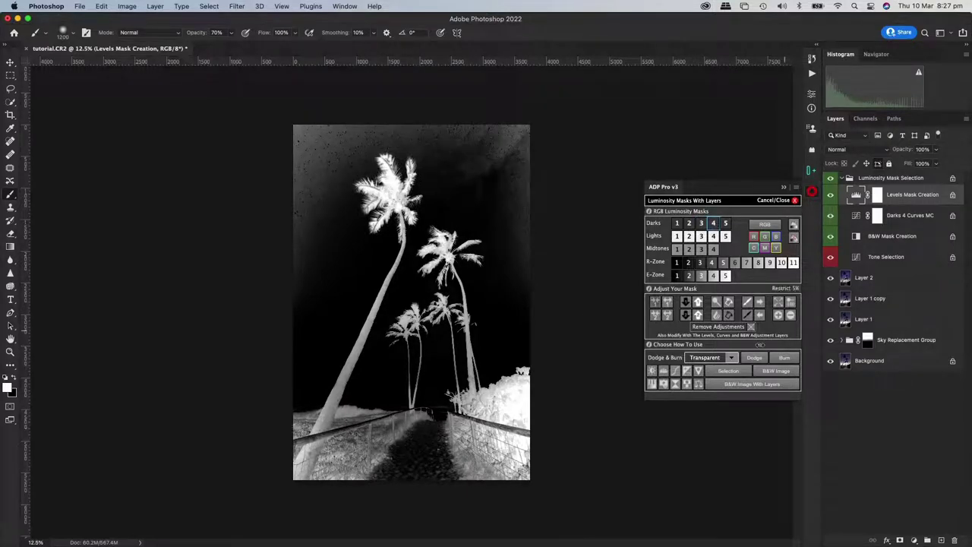
left_click(727, 371)
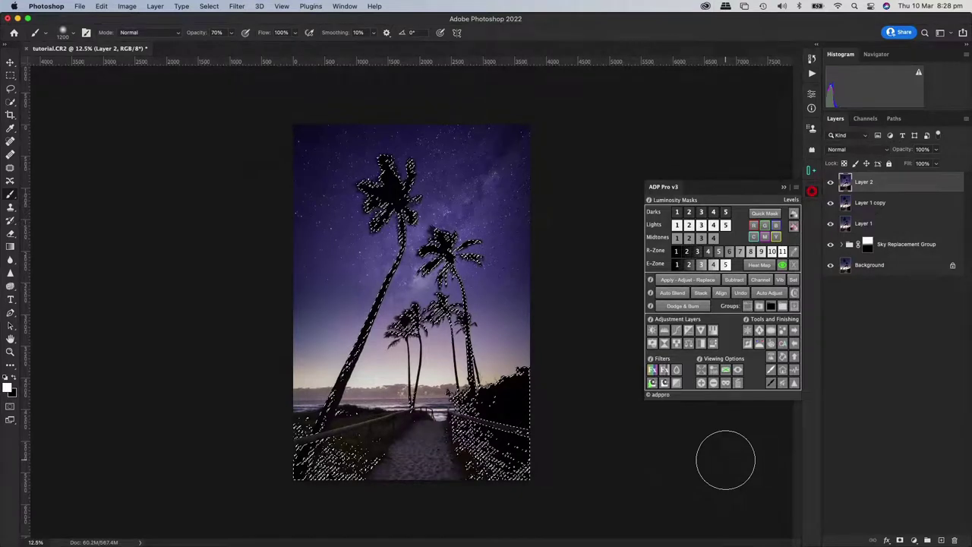
left_click(784, 188)
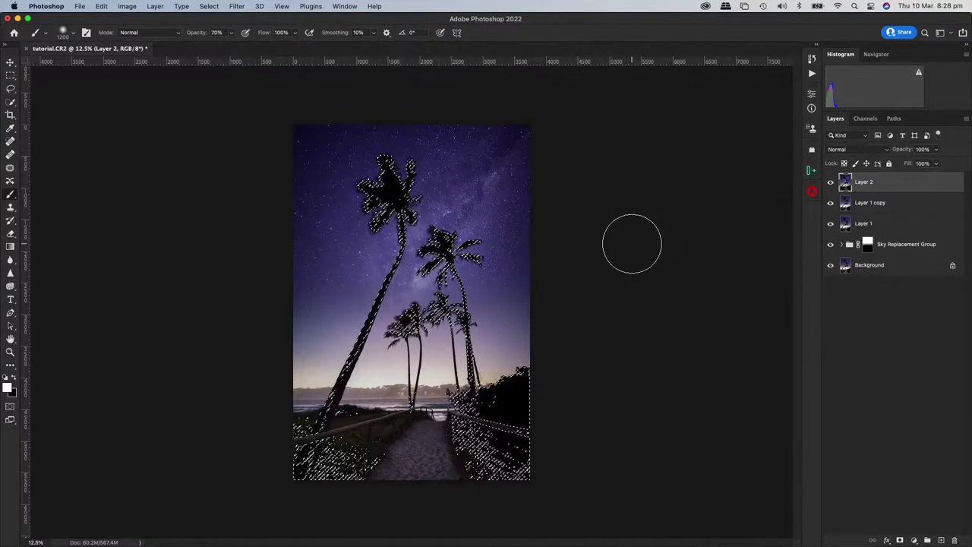
key("super+d")
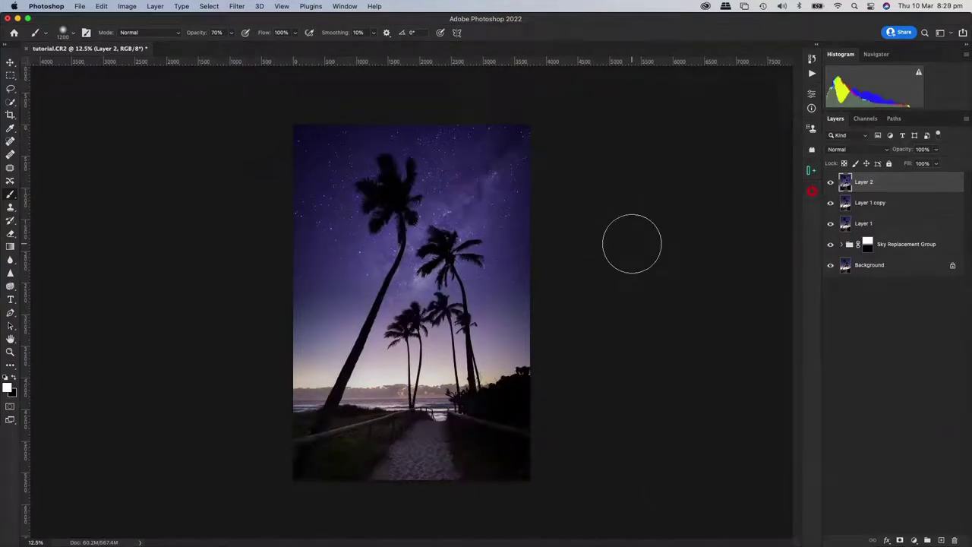
- Compare the image with Layer 2 hidden and shown, and review the layers inside the Sky Replacement Group
left_click(831, 183)
left_click(830, 184)
left_click(830, 184)
left_click(830, 184)
left_click(830, 184)
left_click(830, 184)
left_click(830, 184)
left_click(830, 183)
left_click(841, 245)
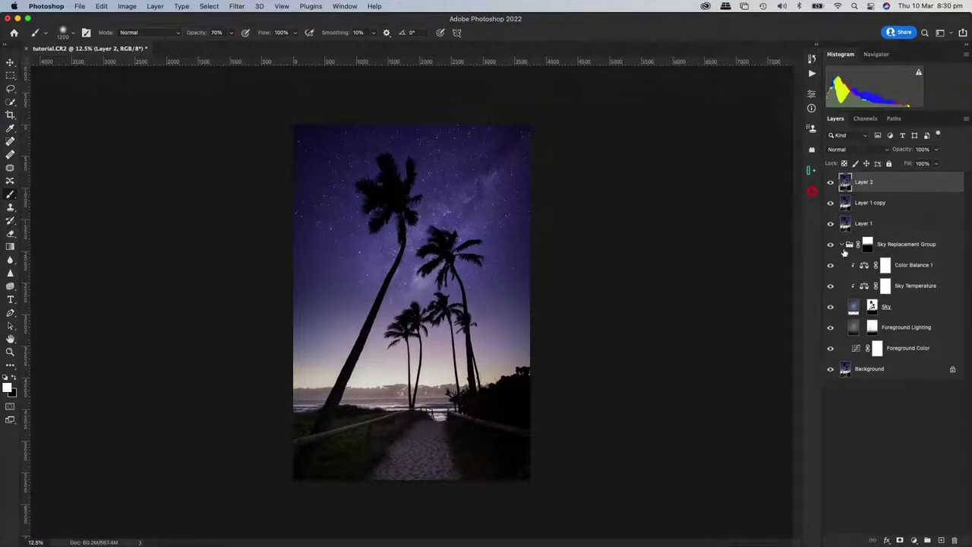
left_click(842, 244)
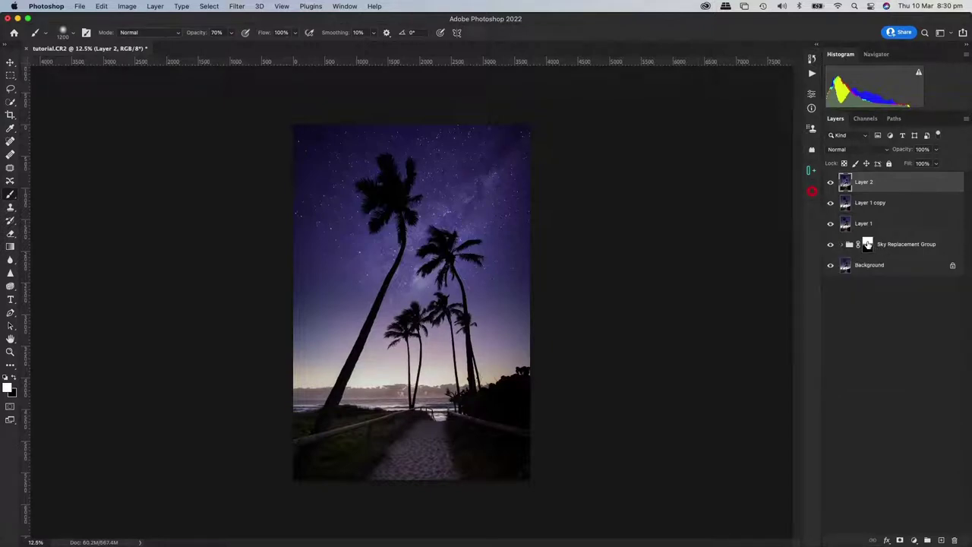